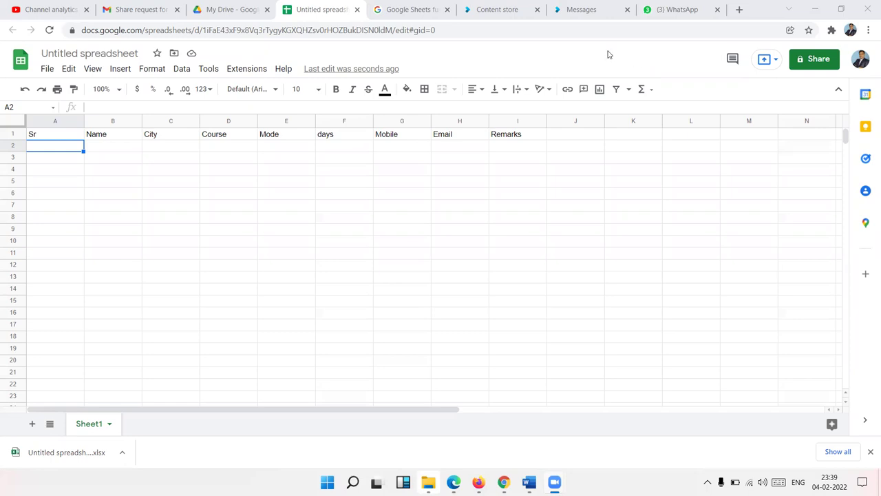
Browse the Data and Tools menus, then select the Sr-to-Remarks header row and the empty data area below.
left_click(189, 75)
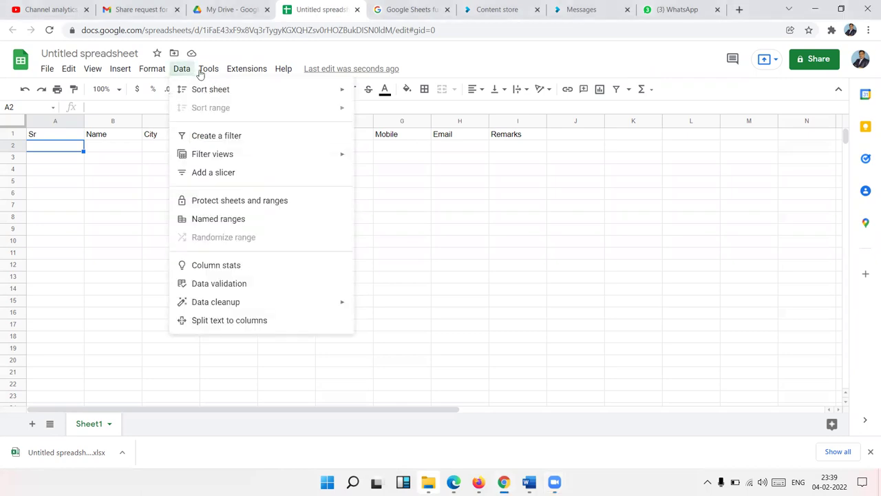
mouse_move(209, 69)
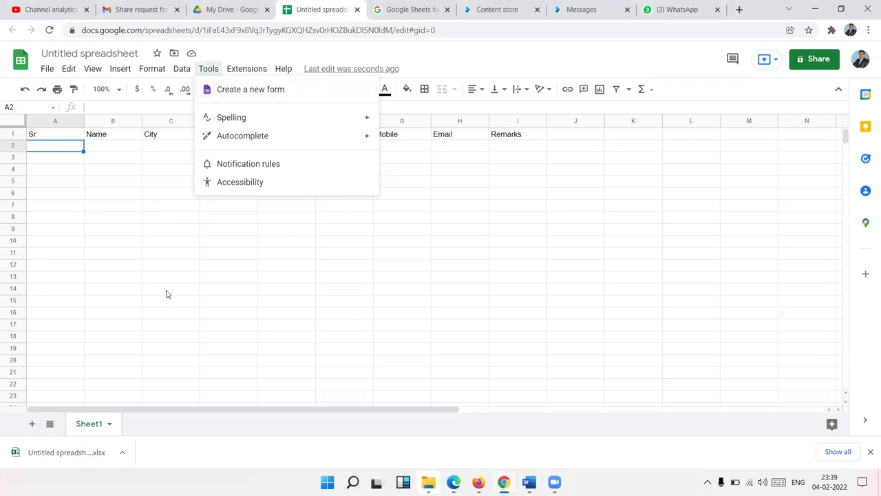
left_click(169, 292)
left_click(105, 147)
mouse_move(47, 137)
left_mouse_down()
mouse_move(509, 141)
mouse_move(513, 235)
left_mouse_up()
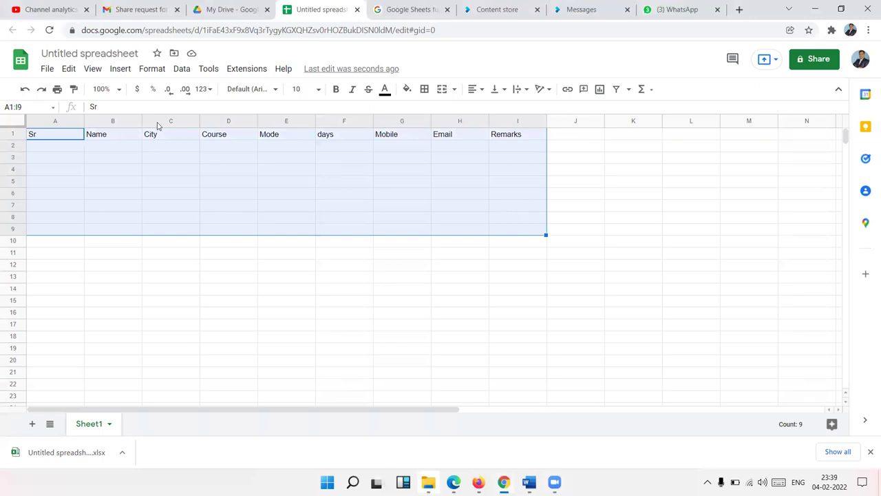
mouse_move(63, 146)
left_mouse_down()
mouse_move(511, 228)
mouse_move(528, 312)
left_mouse_up()
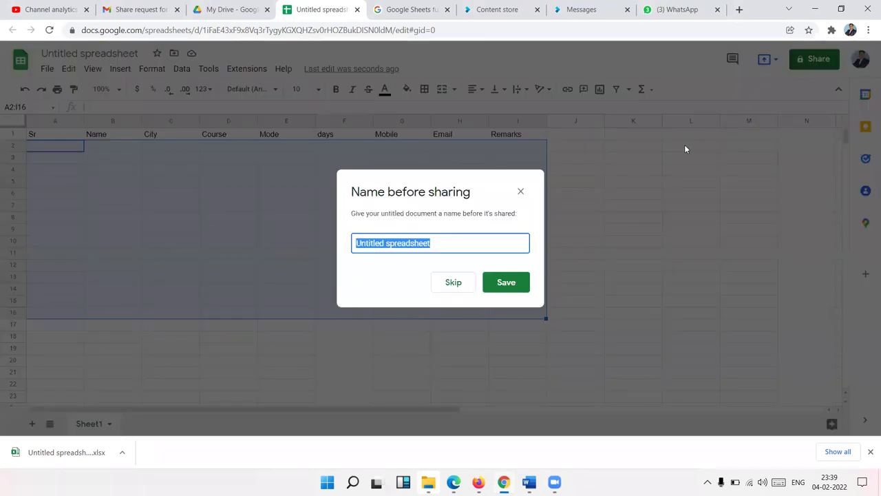
Dismiss the sharing prompts and rename the untitled spreadsheet to 'Sheet_Form'.
key("Return")
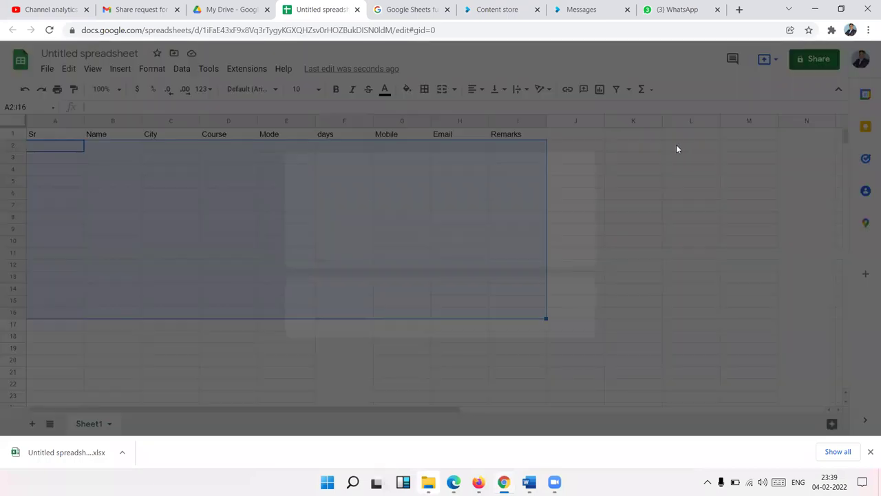
key("Escape")
left_click(85, 54)
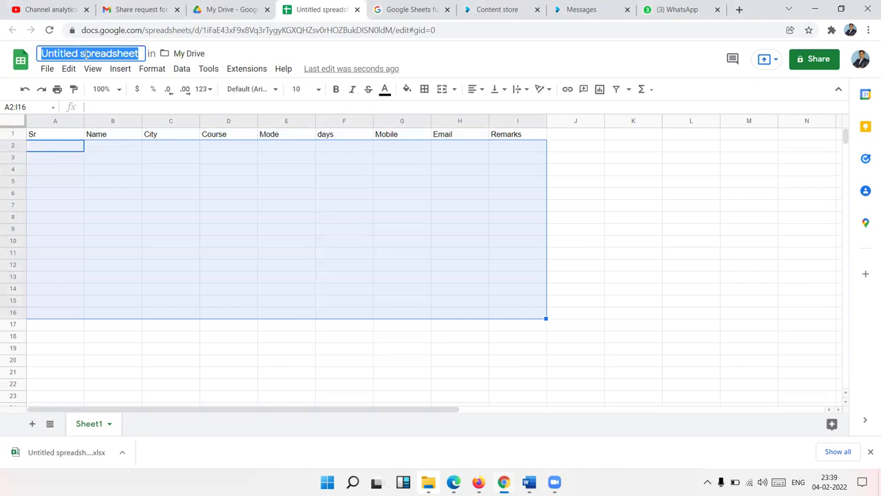
type("Sheet_")
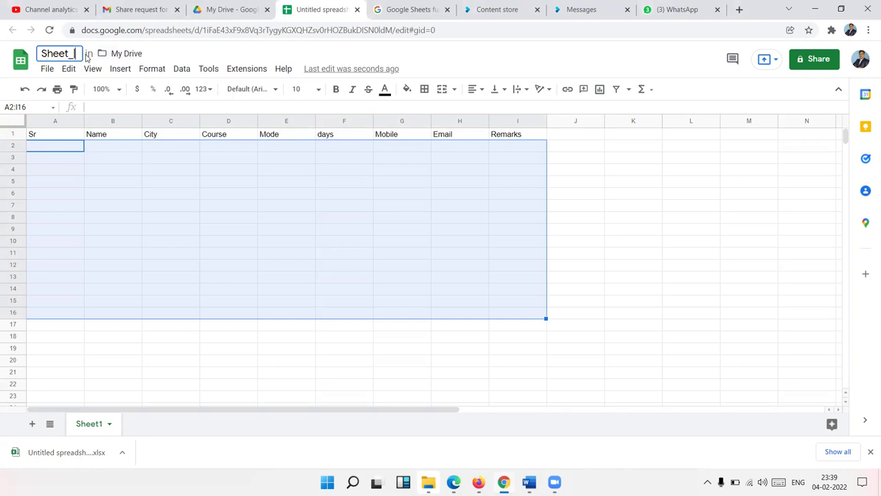
type("Fo")
key("BackSpace")
key("BackSpace")
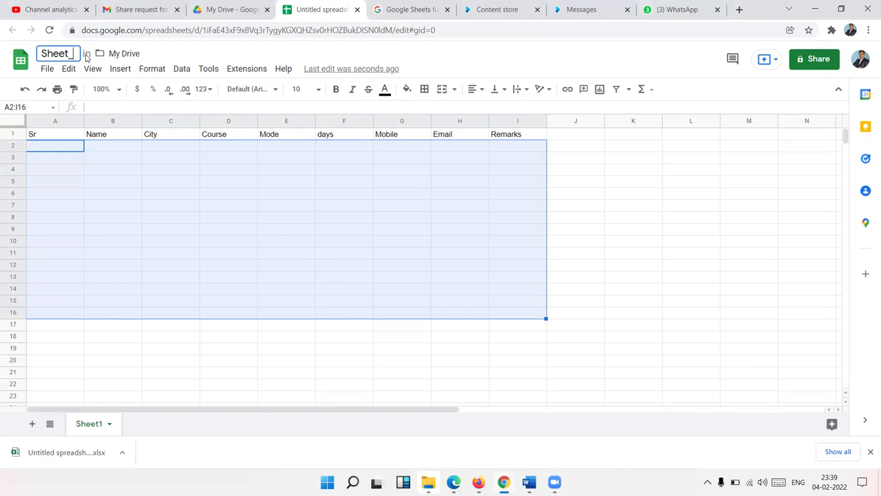
type("Form")
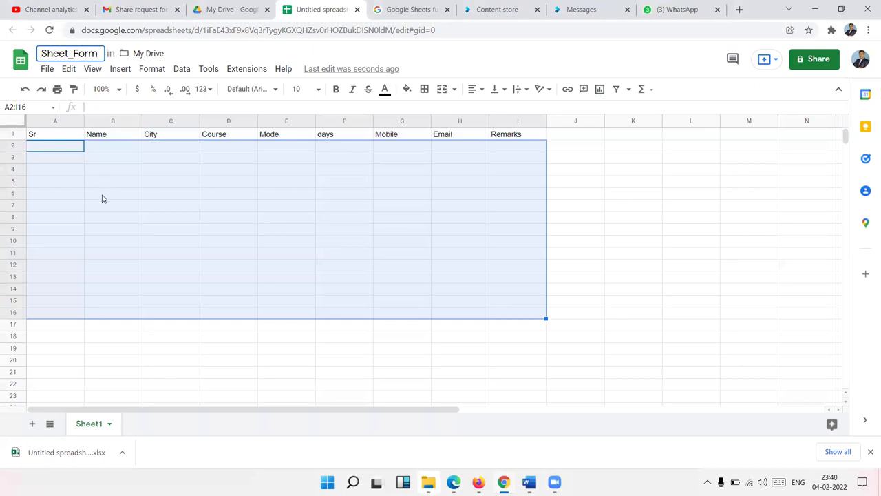
left_click(102, 199)
left_click(44, 152)
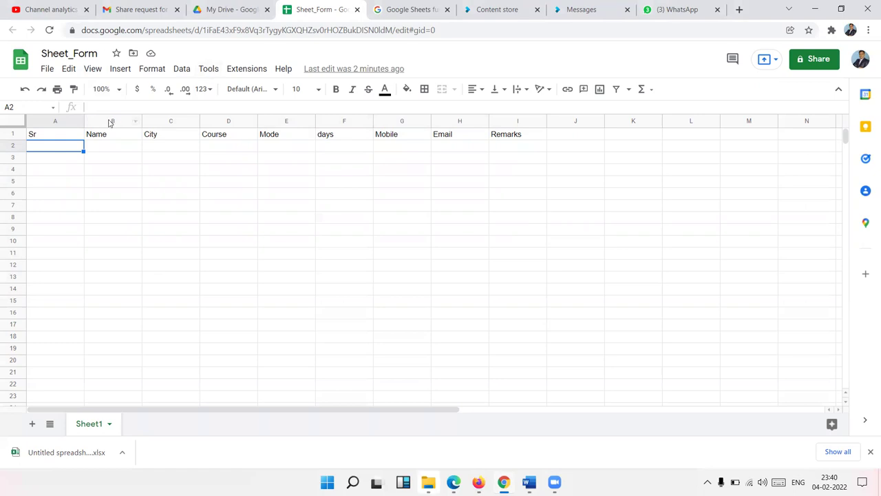
Create a new form linked to Sheet_Form via Tools > Create a new form and open its editor.
left_click(209, 69)
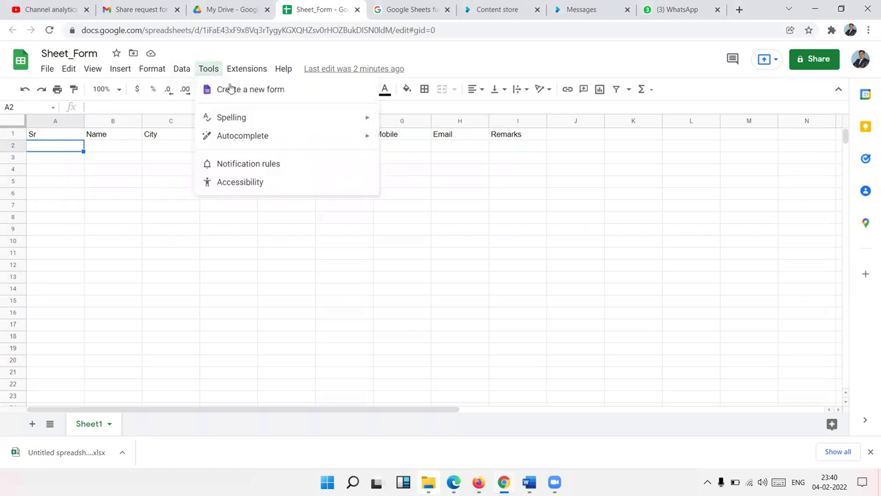
left_click(231, 91)
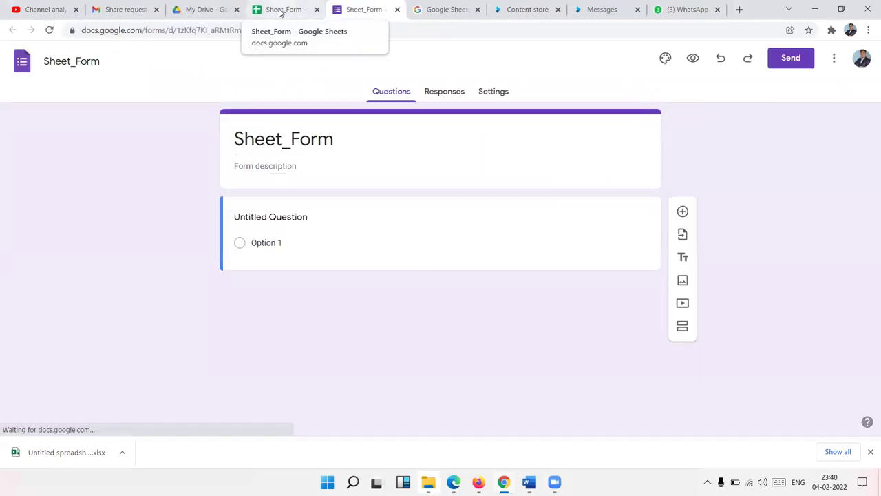
left_click(280, 11)
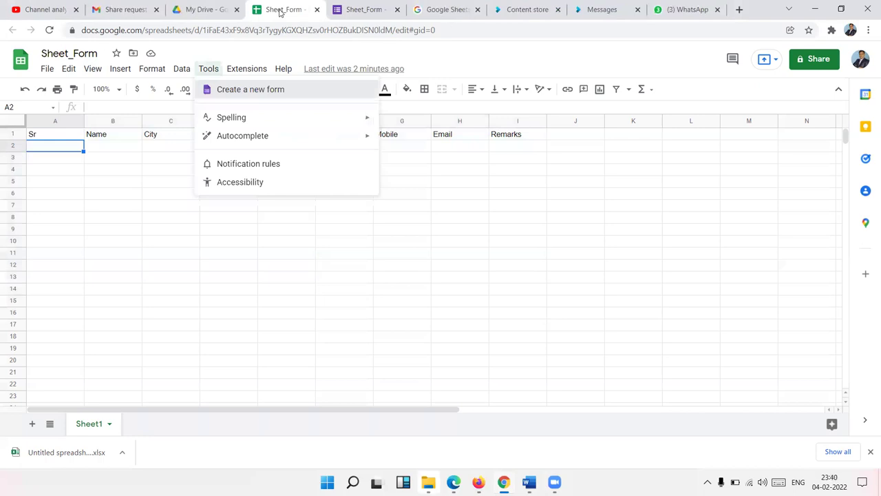
left_click(353, 9)
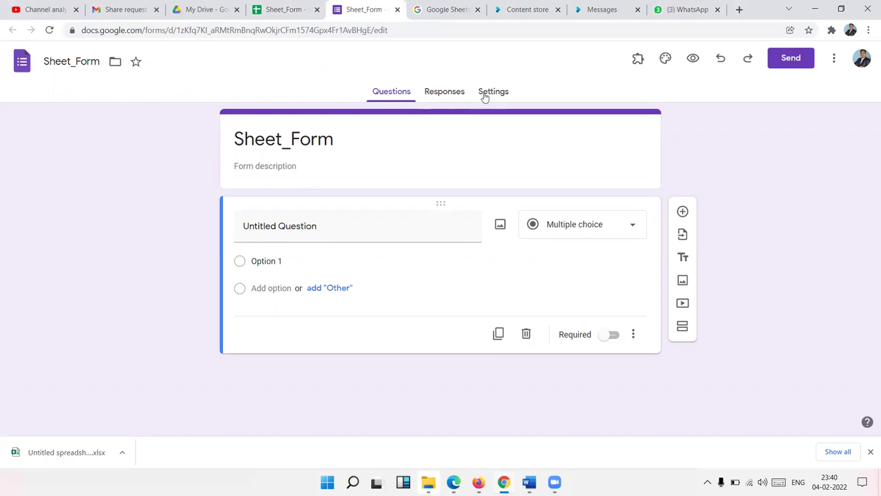
Replace the form title 'Sheet_Form' with 'Course Inq Form'.
left_click(278, 169)
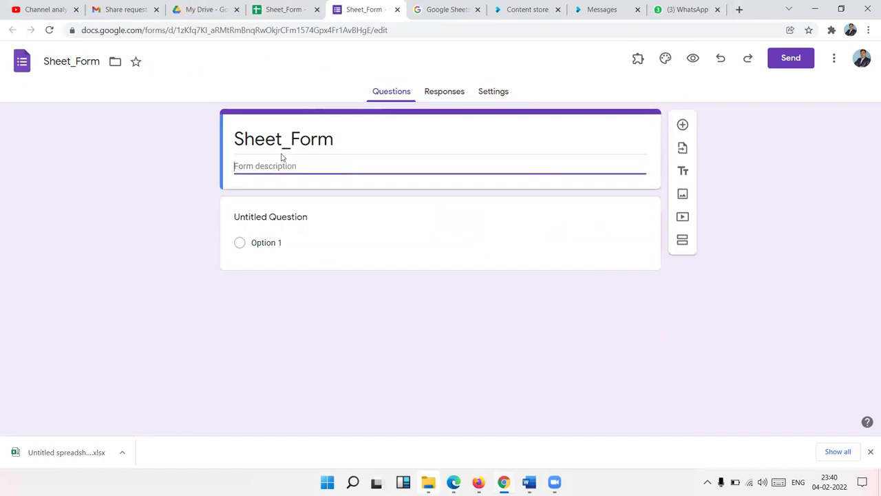
left_click(284, 139)
left_click(370, 148)
double_click(373, 147)
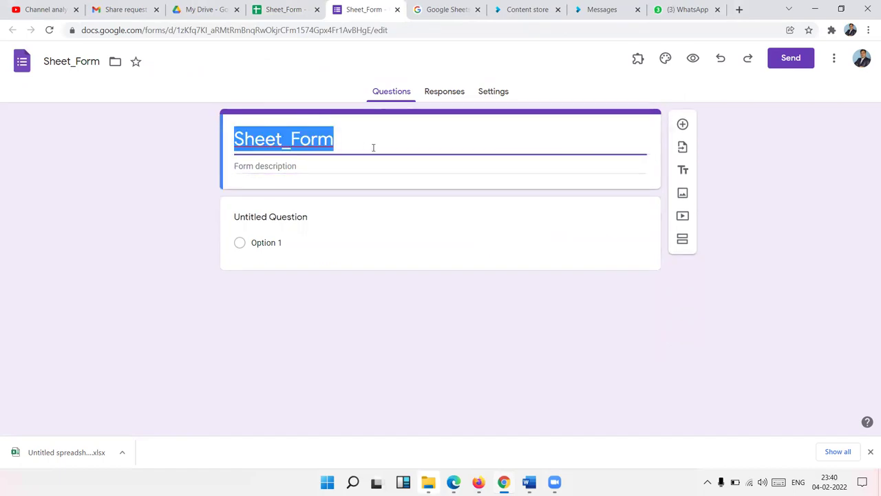
type("Course Inq ")
type(" Form")
Add the form description 'Fill Details', correcting the 'Fetails' typo.
left_click(366, 163)
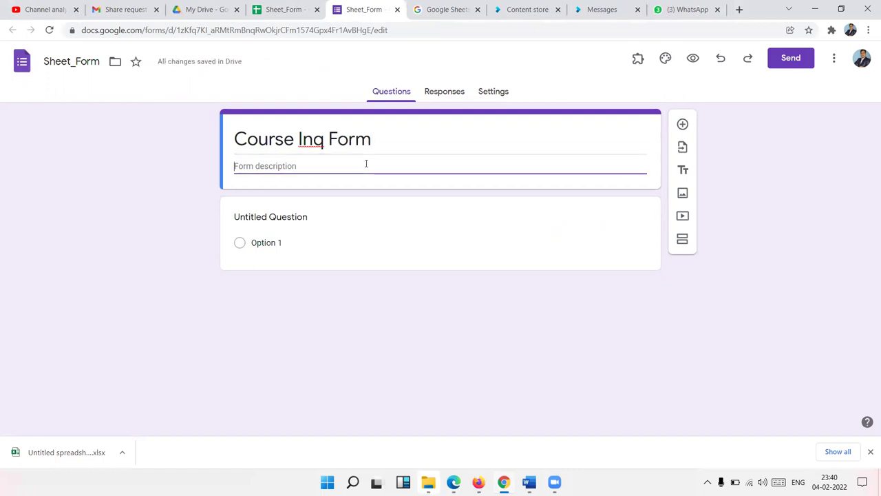
type("Fill ")
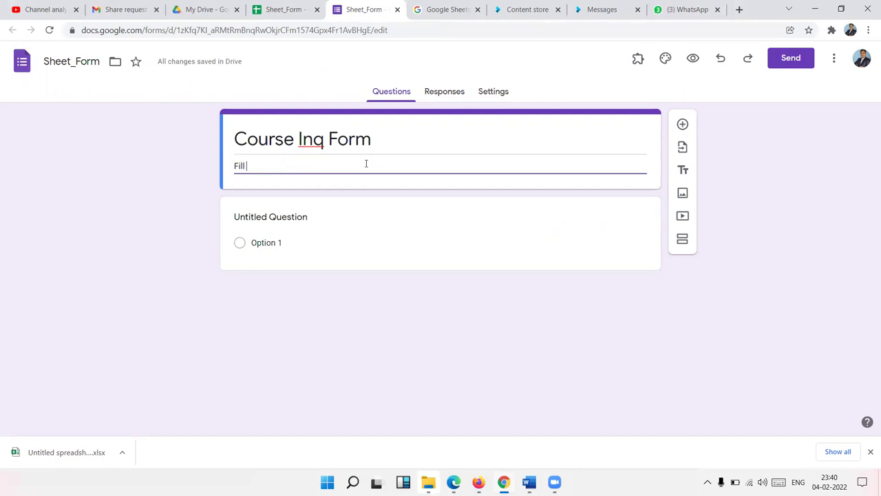
type("Fetails")
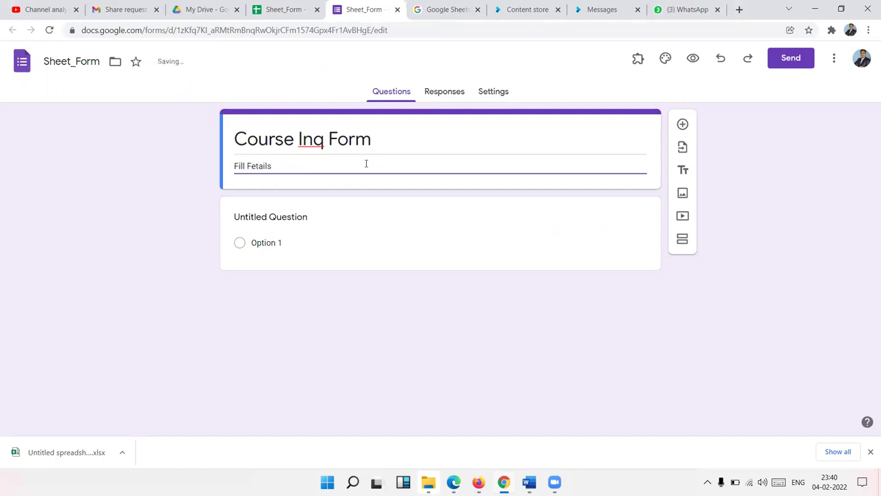
key("BackSpace")
key("BackSpace")
key("BackSpace")
key("BackSpace")
key("BackSpace")
key("BackSpace")
key("BackSpace")
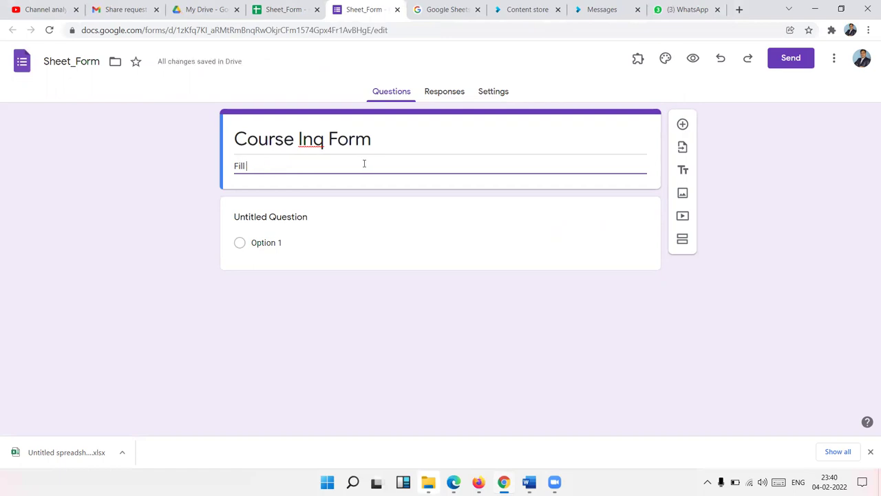
type("Details")
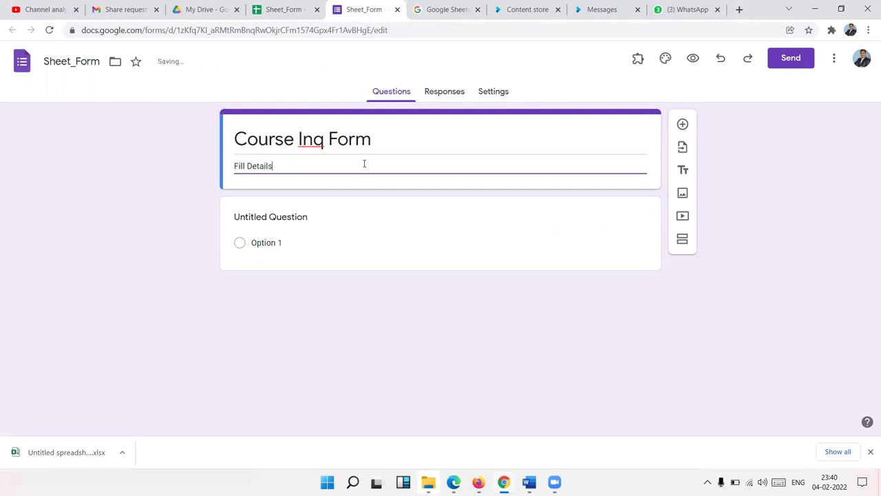
Create a short-answer question 'Nmae', duplicate it and retitle the copy 'City'.
left_click(322, 226)
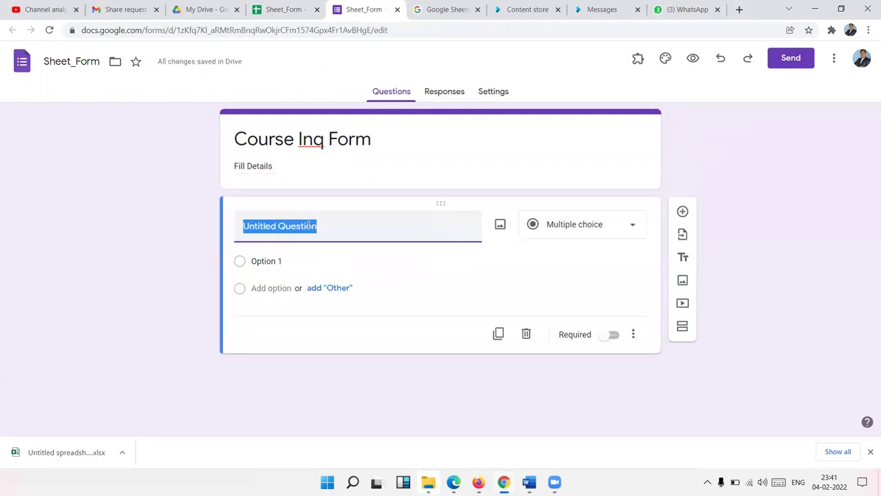
type("Nmae")
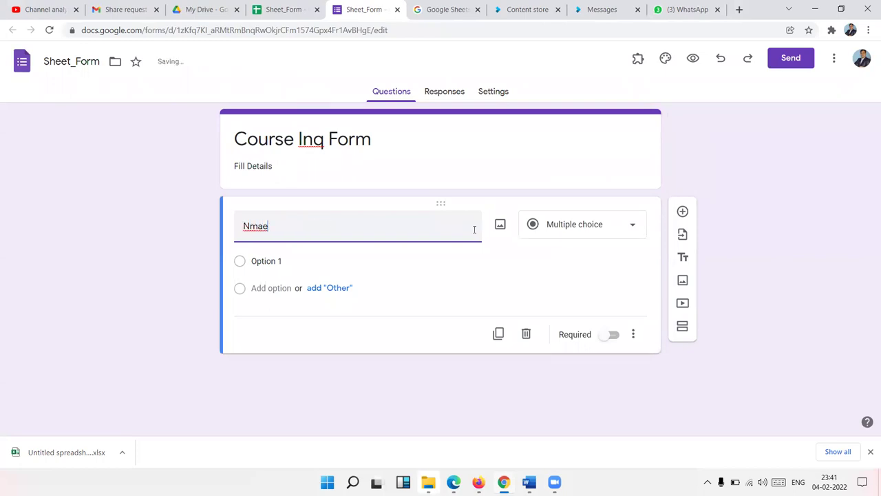
left_click(563, 230)
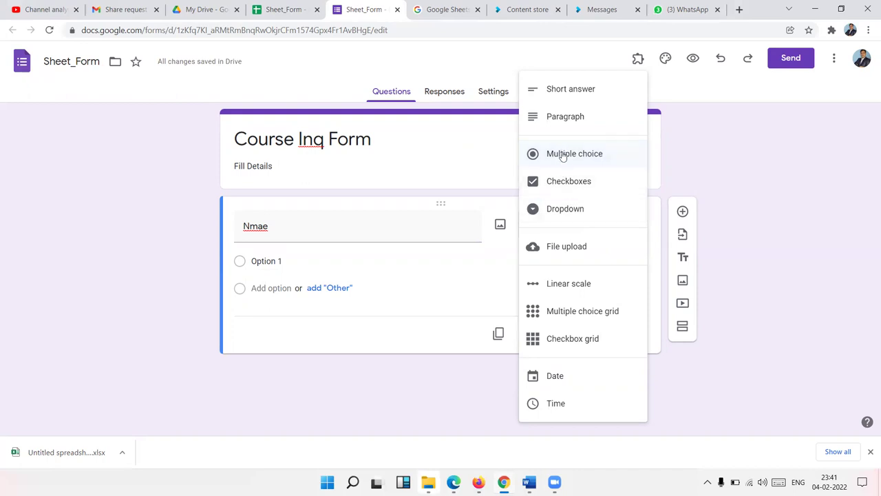
left_click(563, 96)
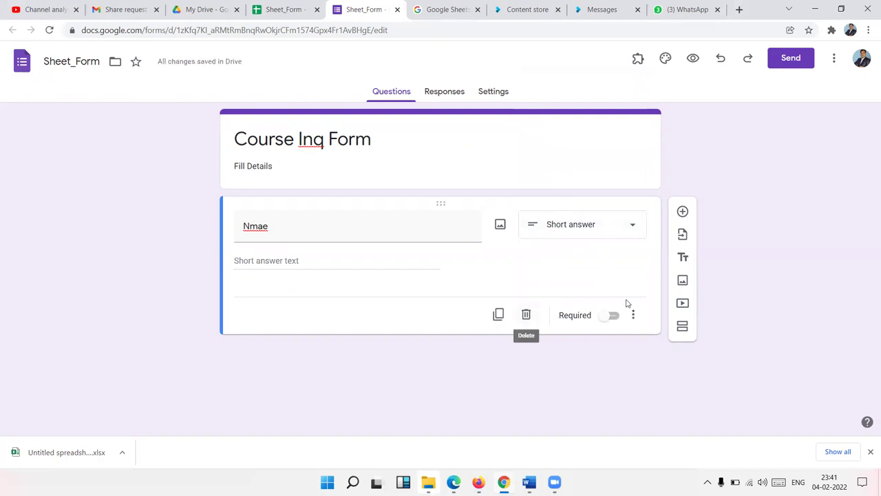
left_click(498, 315)
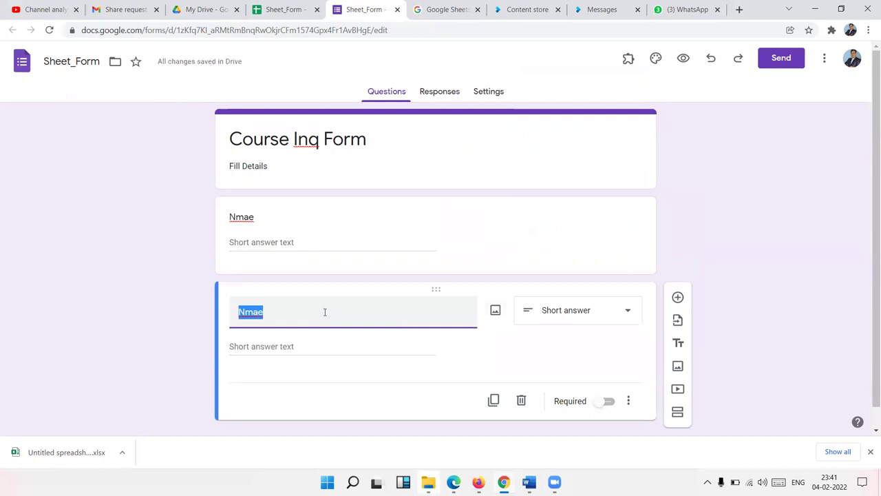
type("City")
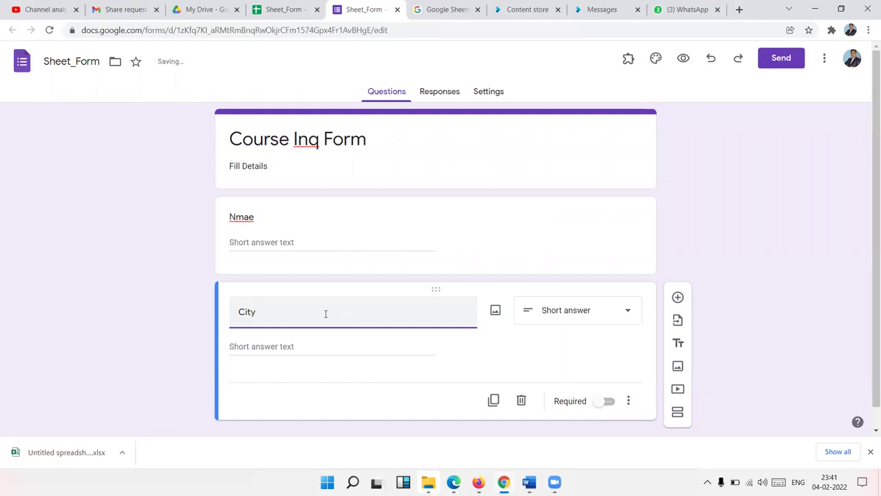
left_click(292, 349)
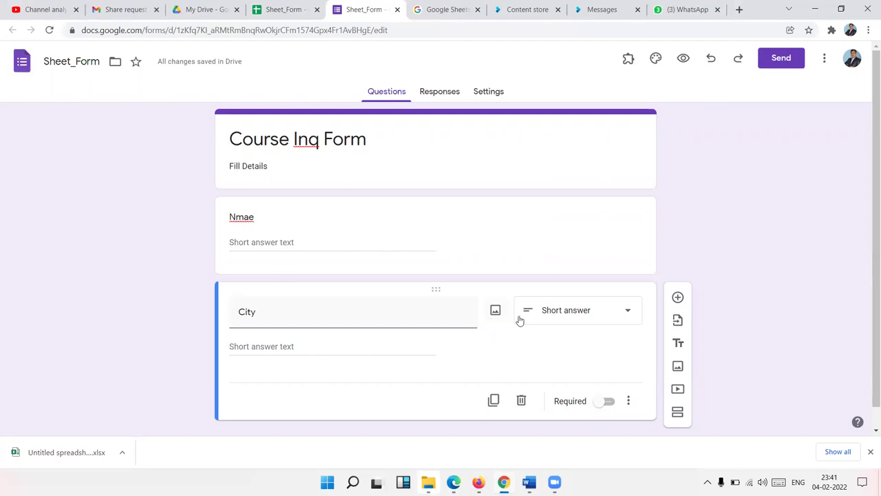
Leave City's question type unchanged and duplicate the City question.
left_click(544, 320)
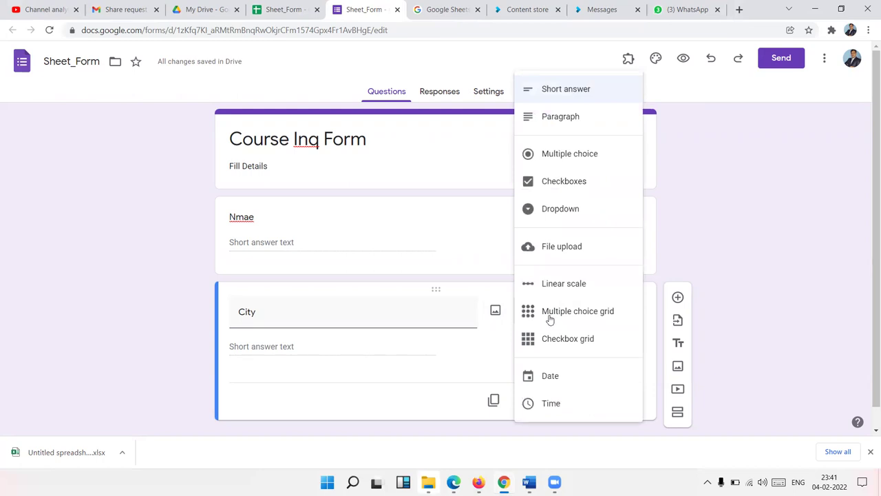
left_click(478, 353)
left_click(544, 321)
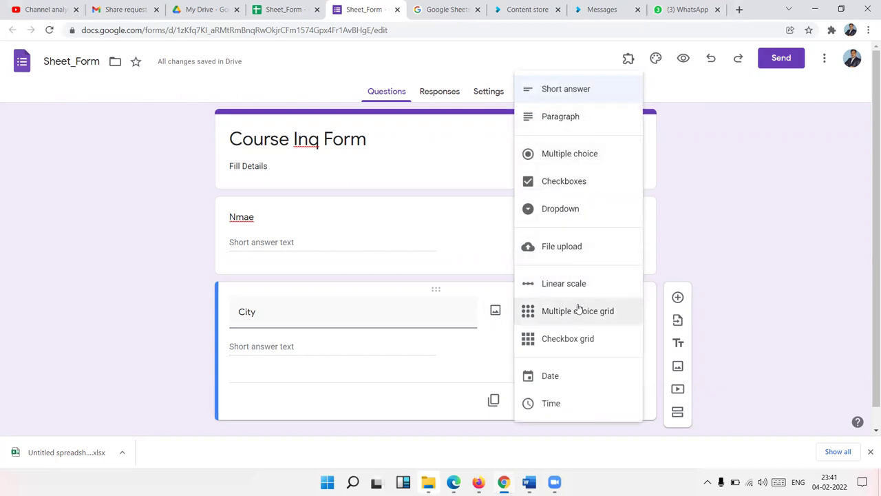
scroll(578, 313, "down", 1)
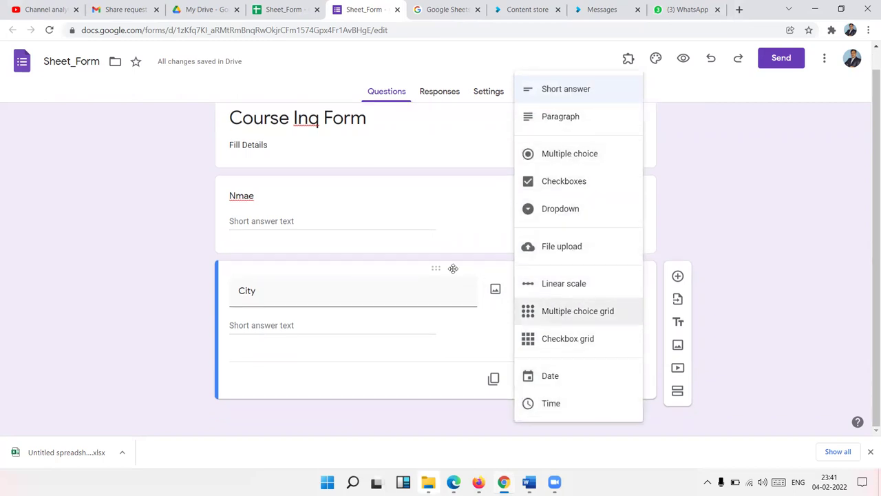
left_click(455, 329)
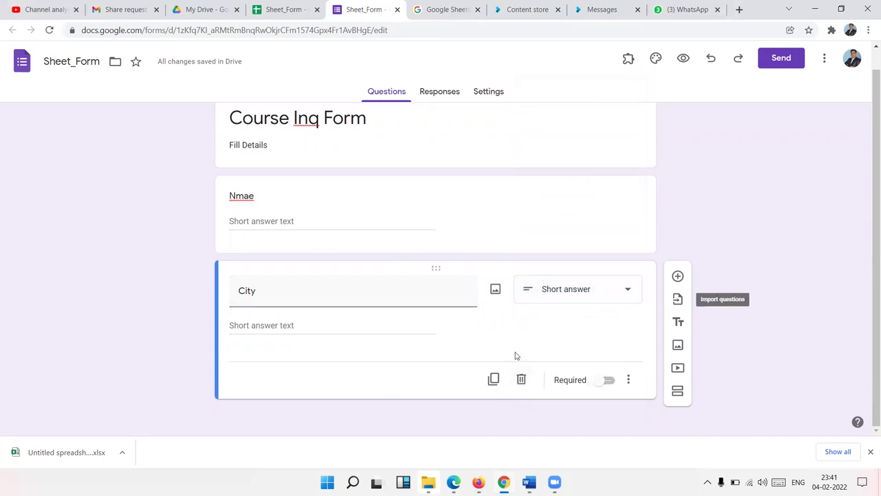
left_click(493, 378)
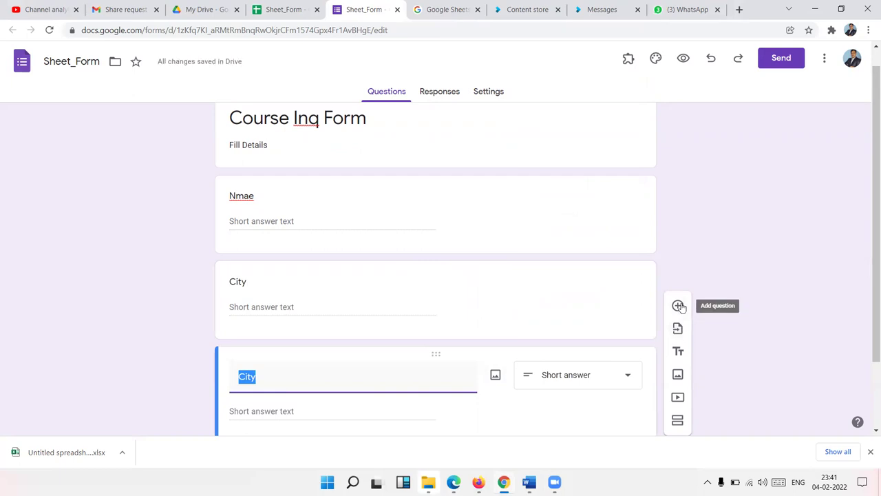
Add a blank multiple-choice question and retitle the duplicated City question to 'Mobile'.
left_click(679, 306)
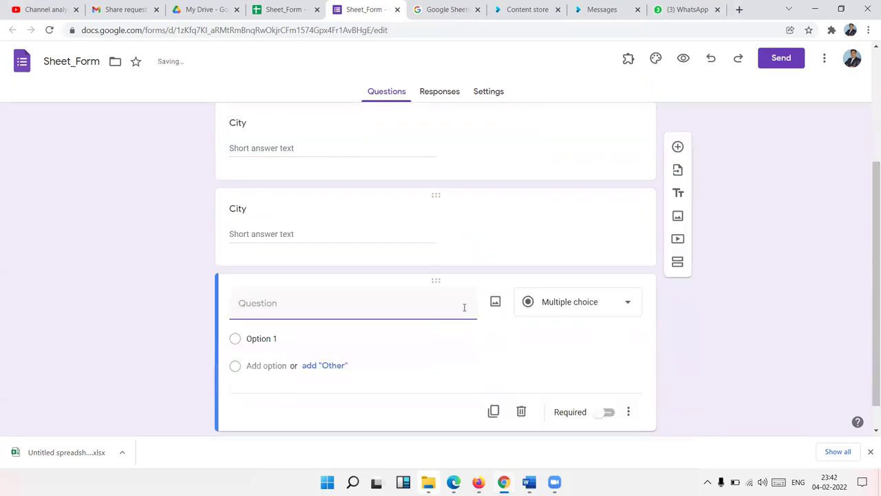
scroll(392, 298, "up", 3)
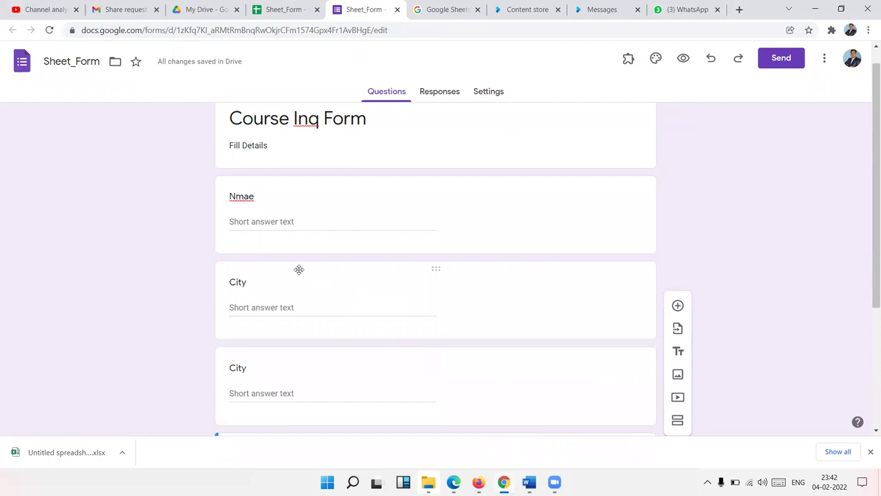
scroll(291, 332, "down", 3)
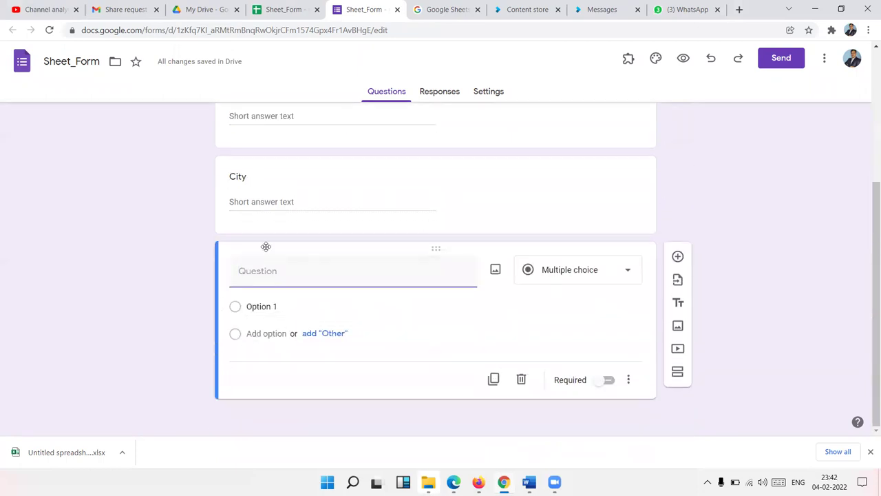
left_click(246, 192)
double_click(248, 206)
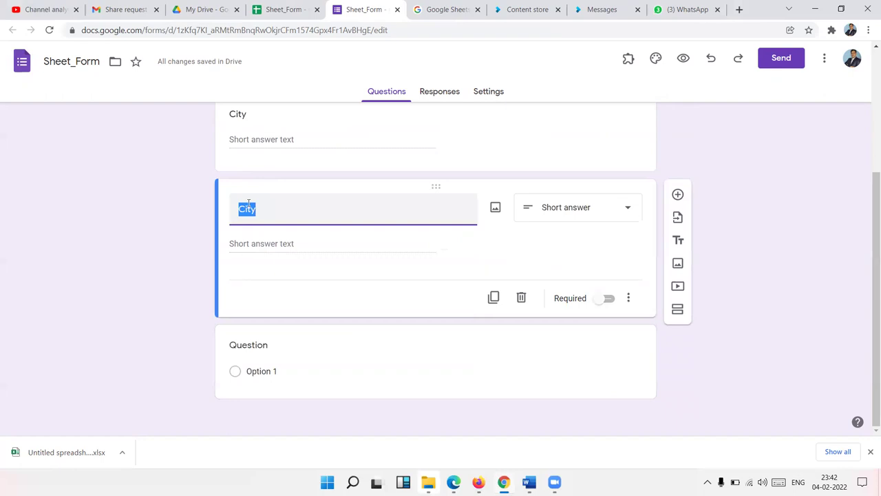
type("Mobile")
left_click(576, 213)
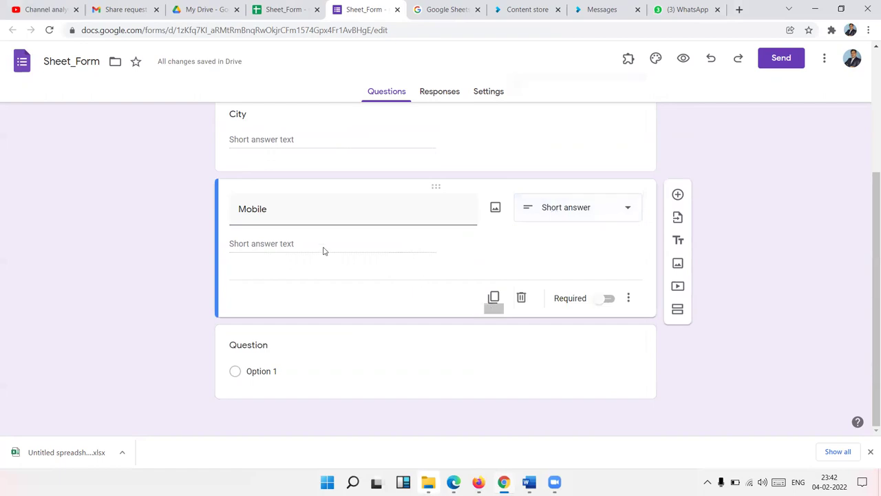
Turn on response validation for Mobile, requiring a Number that is a Whole number.
left_click(628, 298)
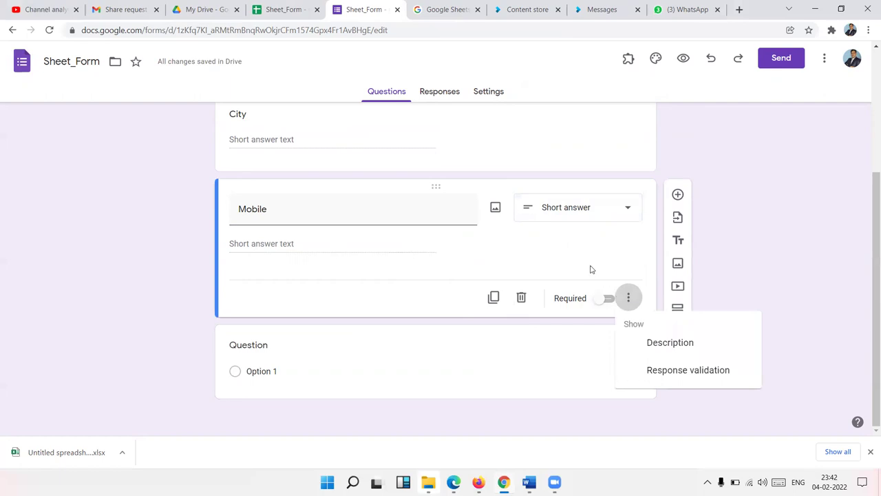
left_click(660, 375)
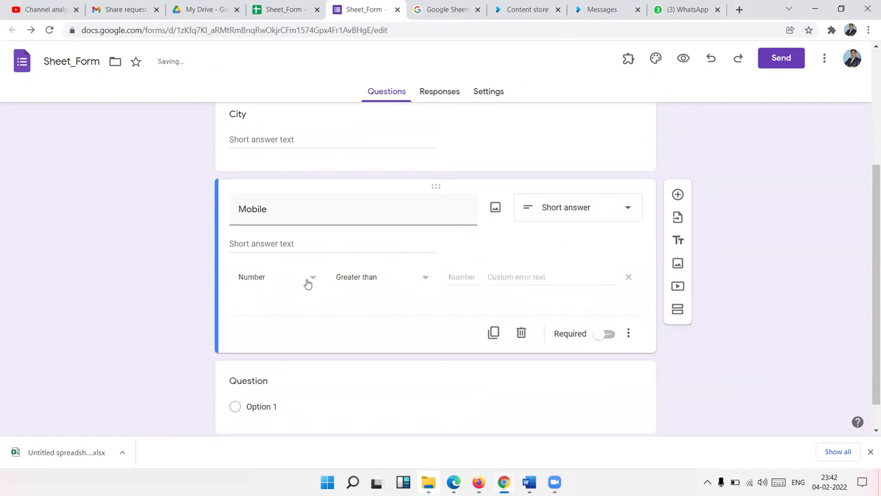
left_click(362, 285)
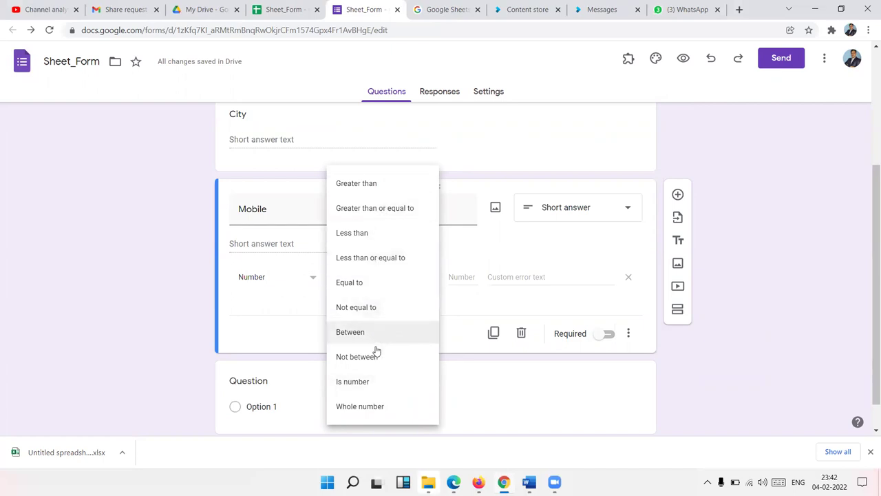
left_click(360, 390)
left_click(462, 278)
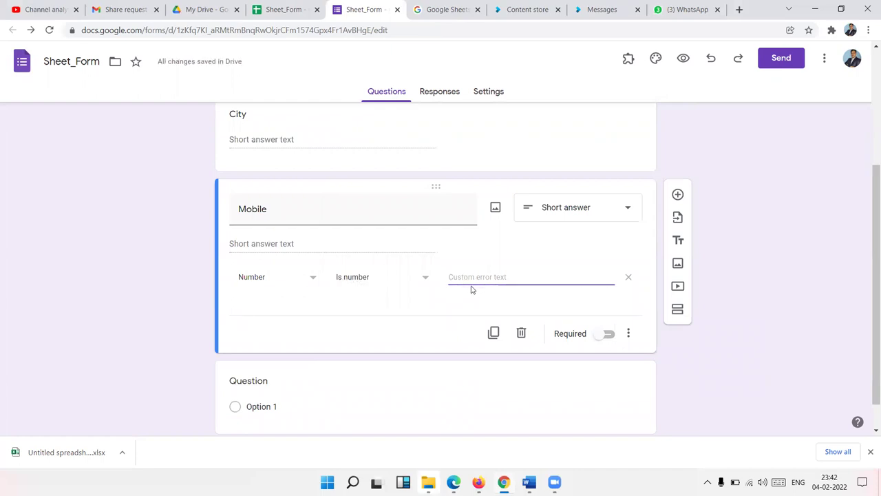
left_click(360, 277)
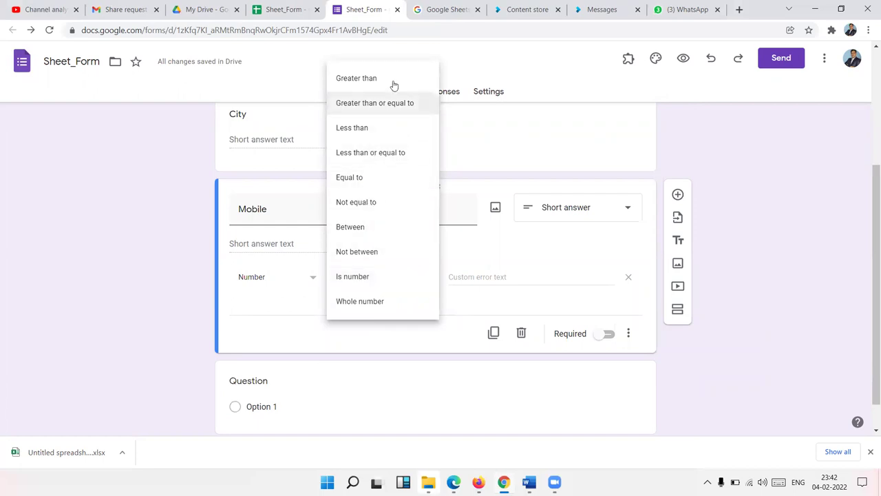
left_click(360, 302)
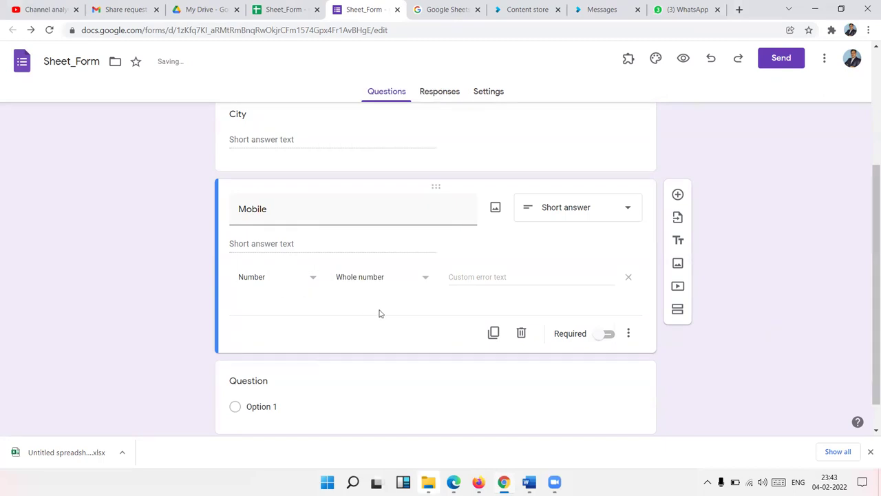
scroll(379, 310, "down", 1)
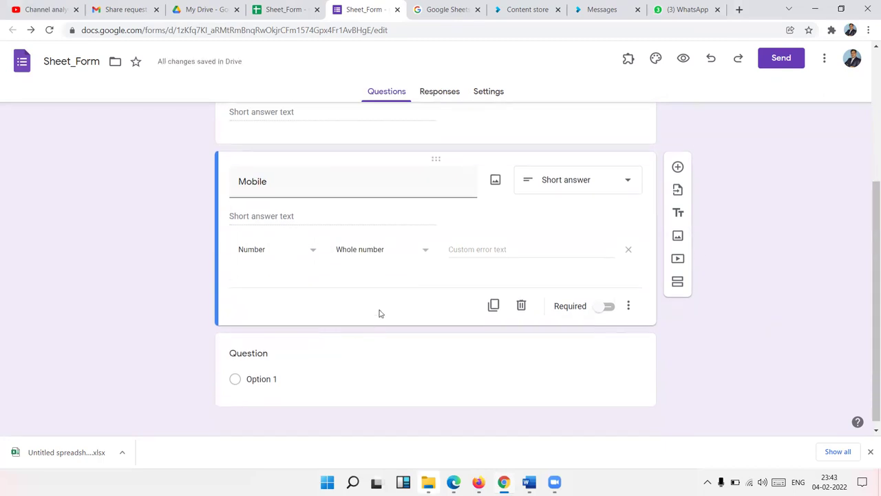
Title the new question 'Course' and make it a Checkboxes question.
left_click(273, 358)
double_click(294, 335)
left_click(269, 275)
type("Cour")
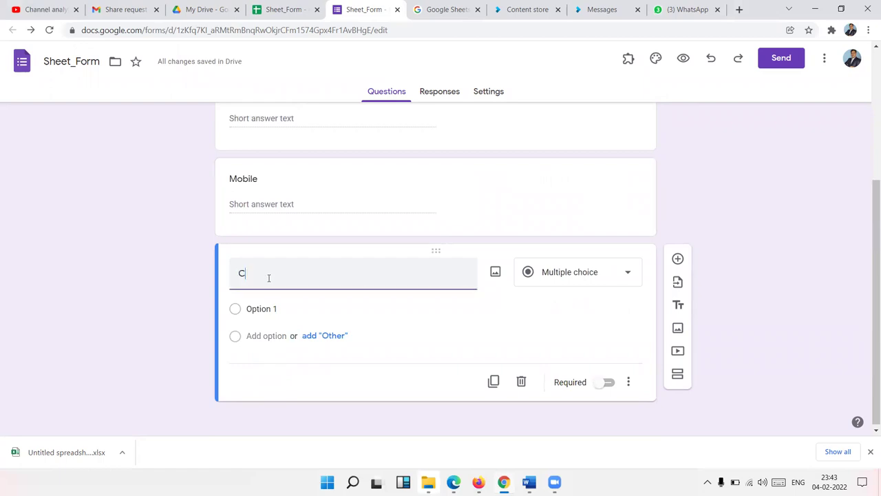
type("se")
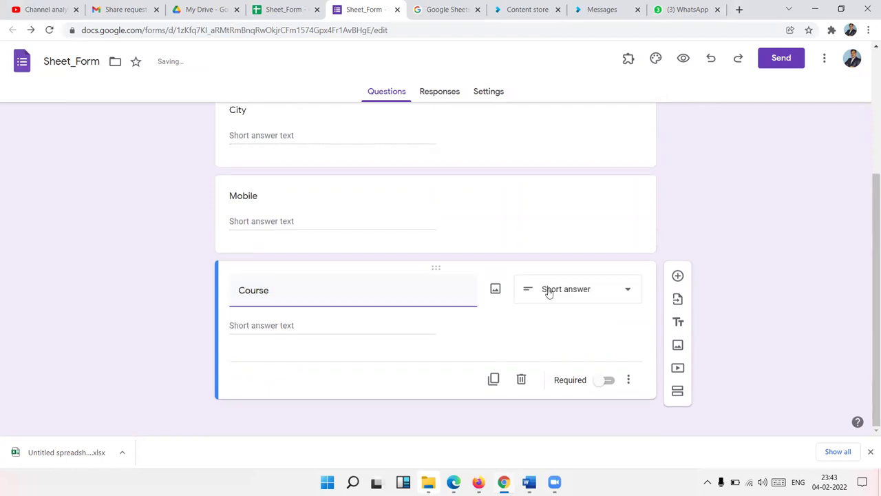
left_click(549, 292)
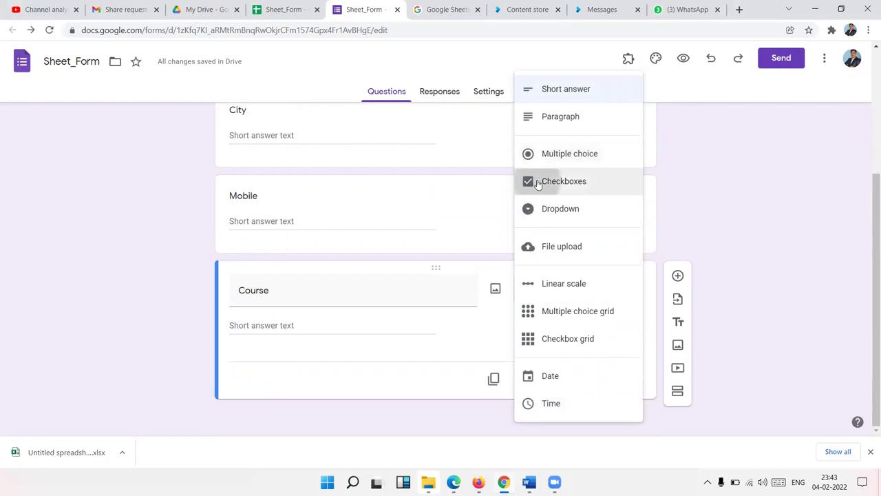
left_click(536, 182)
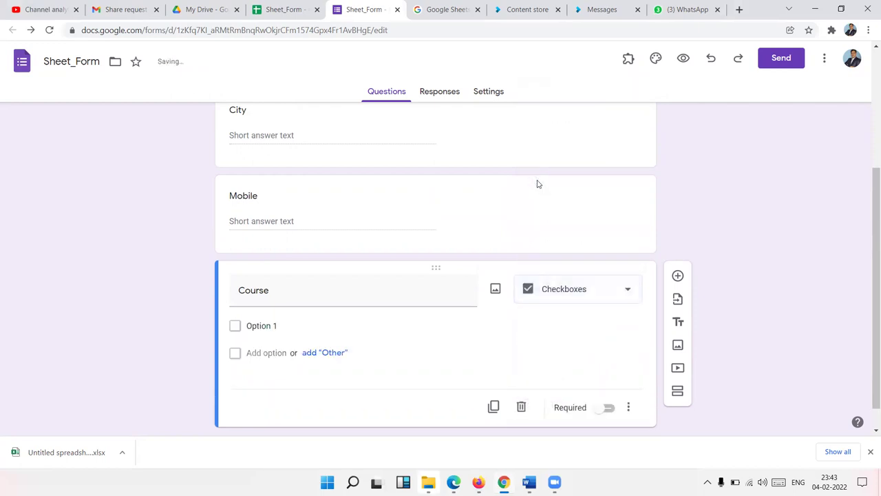
Enter the Course options Excel, VBA and GS, and add another blank question.
left_click(260, 328)
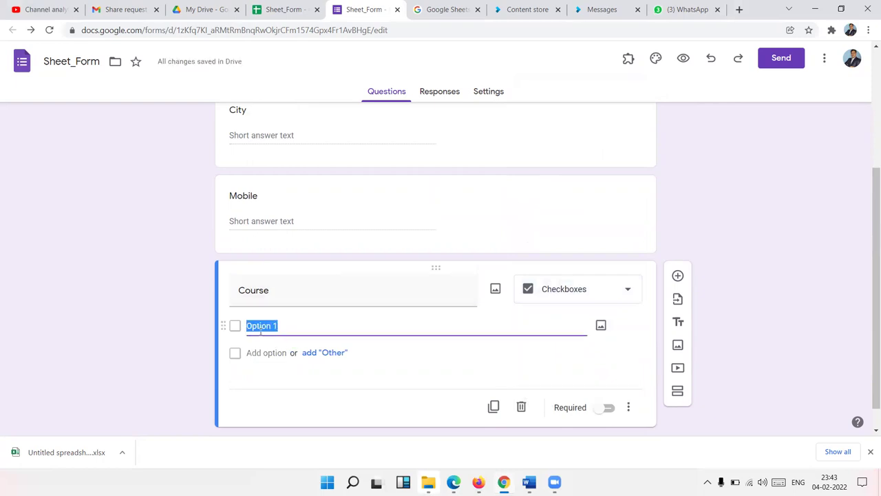
type("Excel")
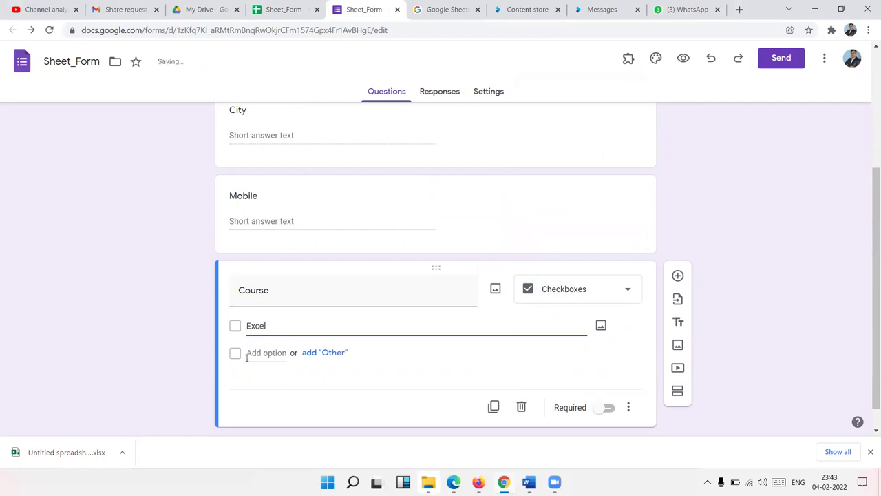
left_click(252, 353)
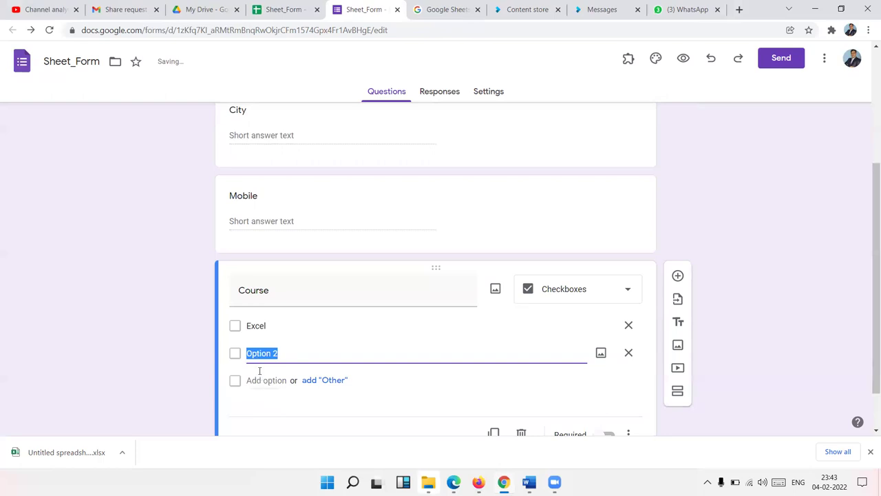
type("VBA")
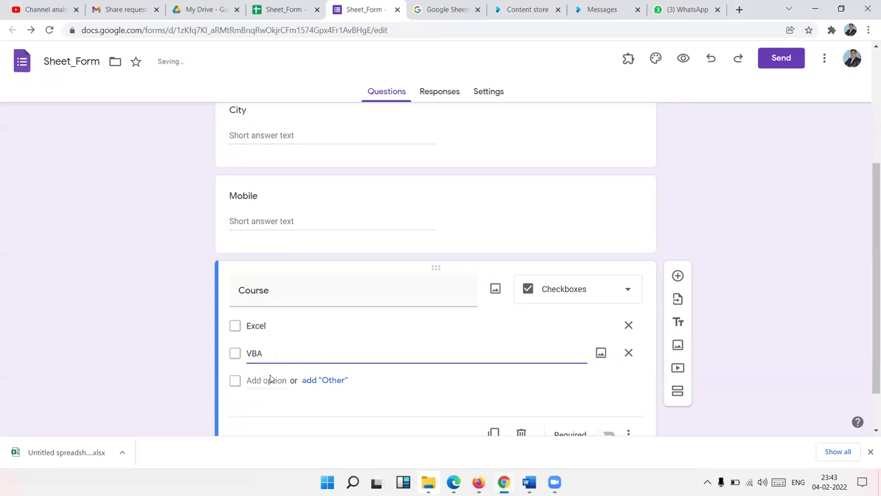
left_click(270, 381)
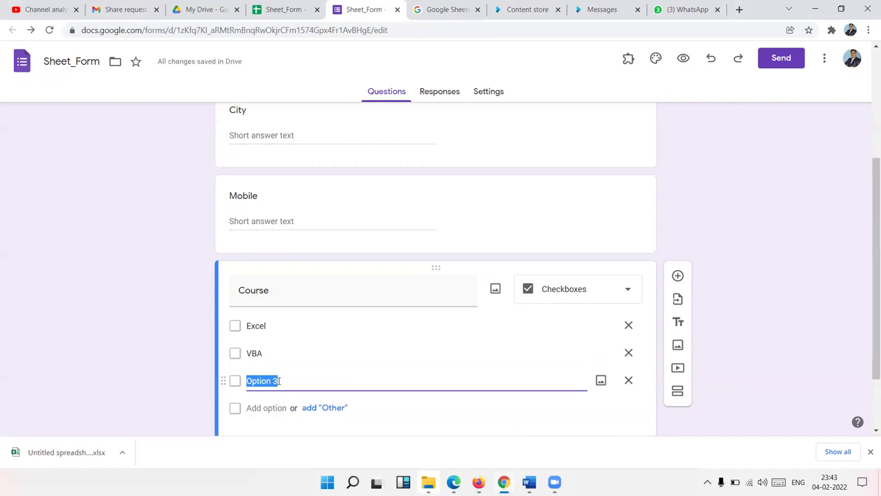
type("G")
scroll(334, 356, "down", 2)
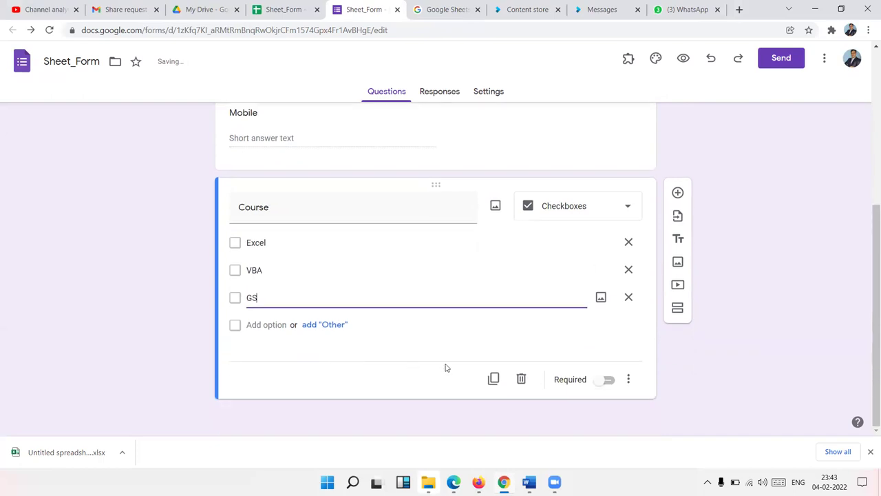
left_click(678, 193)
scroll(453, 294, "down", 2)
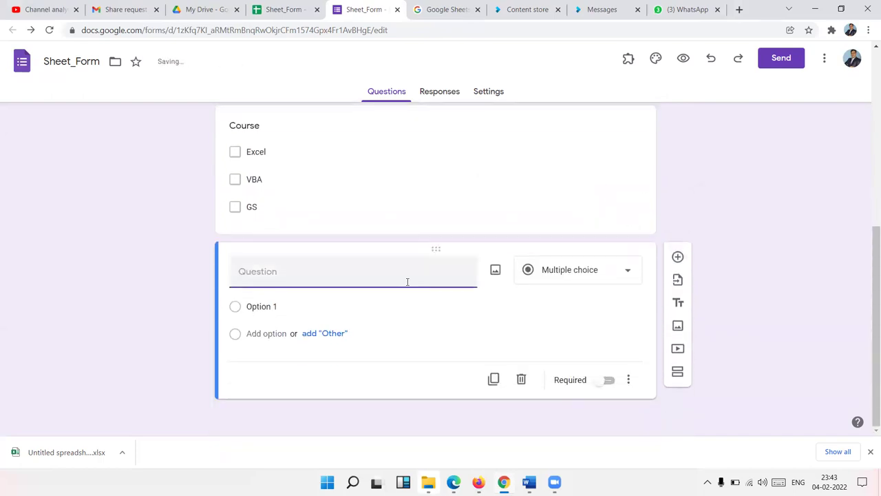
Check the Name, City, Course and Mode headers in the linked spreadsheet, then return to the form.
left_click(288, 9)
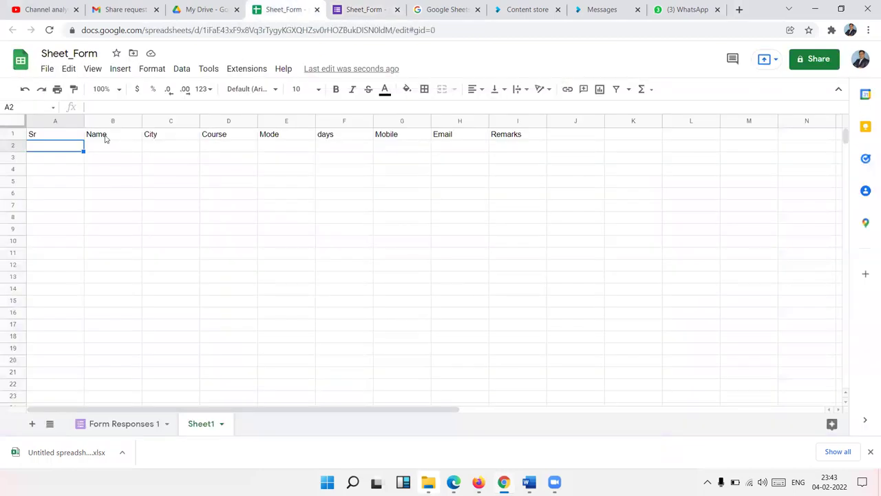
left_click(108, 139)
left_click(173, 139)
left_click(242, 140)
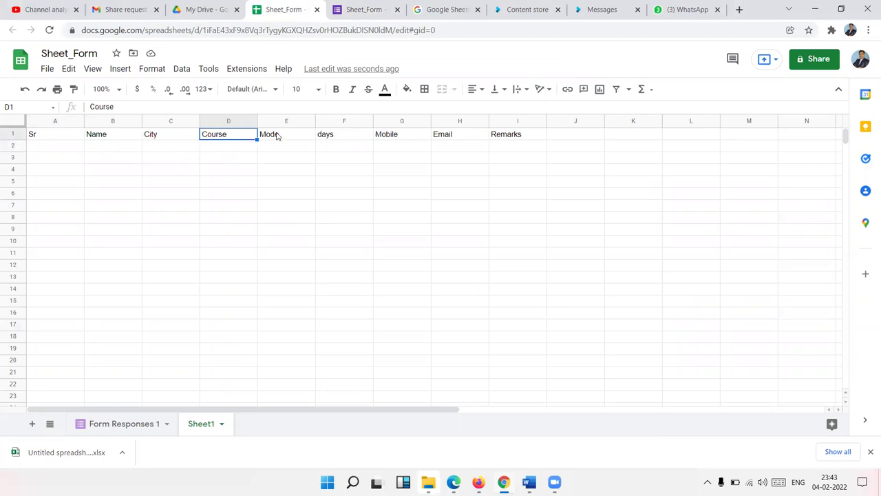
left_click(279, 137)
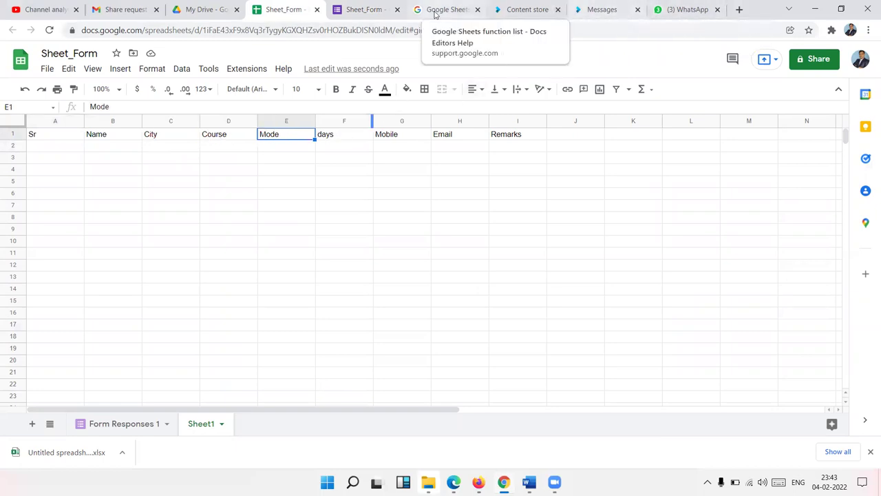
left_click(373, 11)
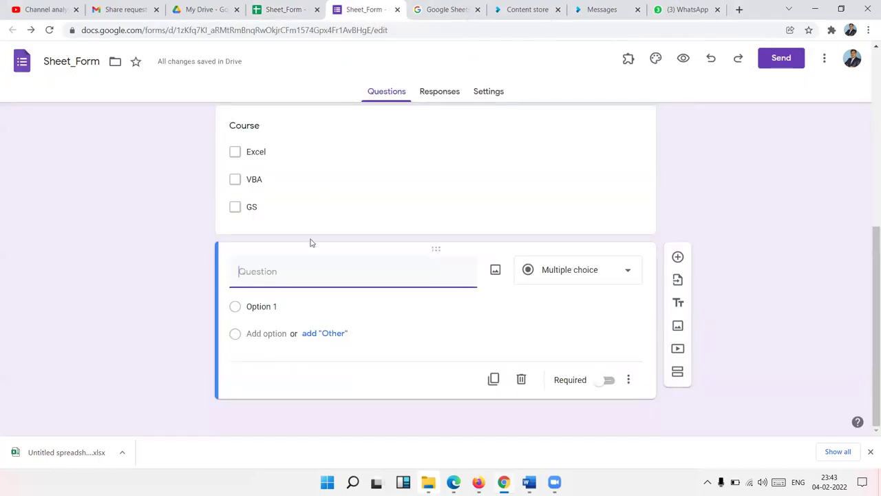
Title the blank question 'Days' and make it Multiple choice.
type("Days")
left_click(551, 275)
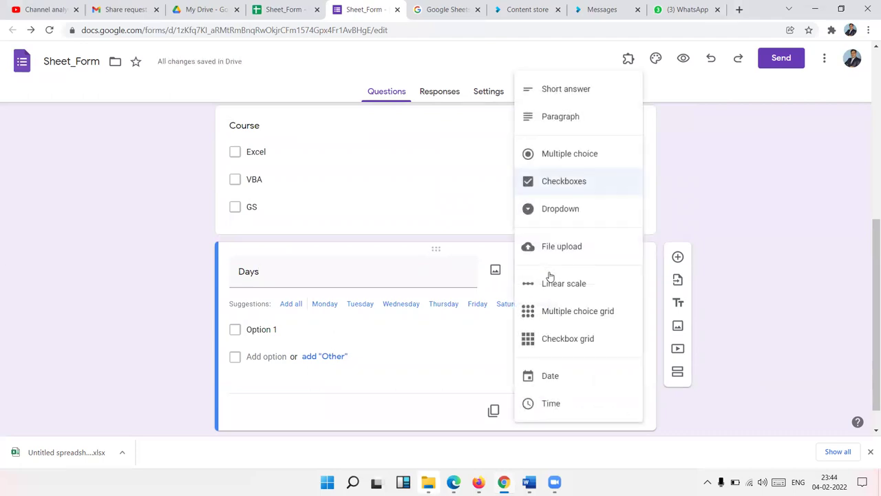
left_click(563, 157)
Enter the Days options S-S and M-F, and add a new question below.
left_click(254, 307)
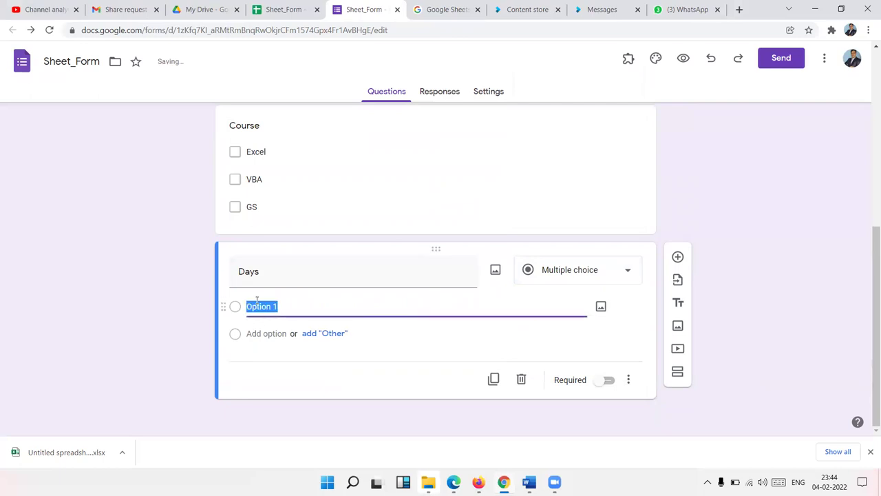
type("S-S")
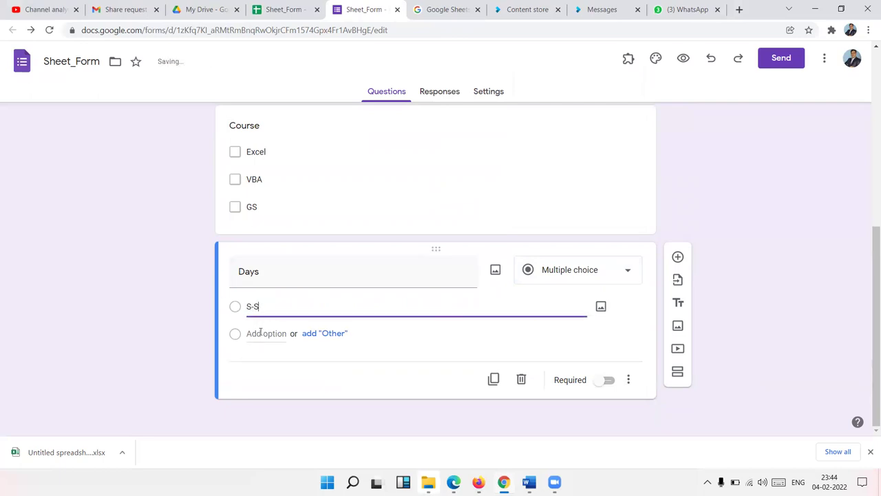
left_click(262, 334)
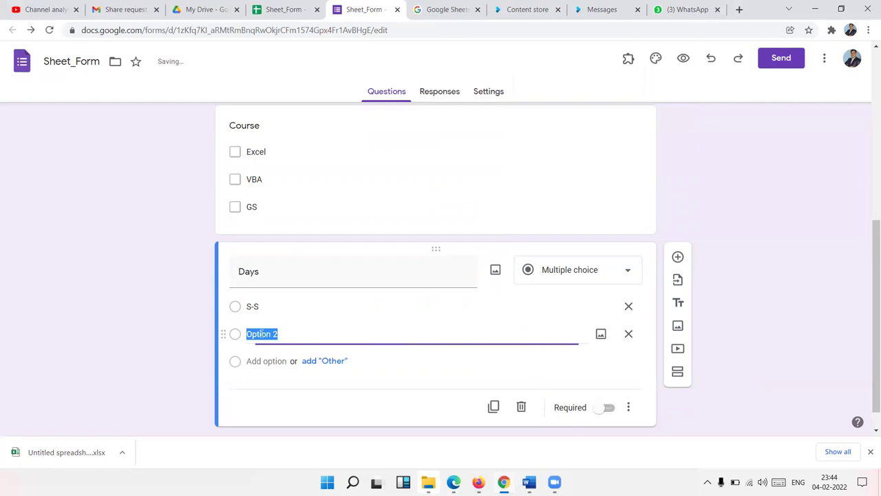
type("M-F")
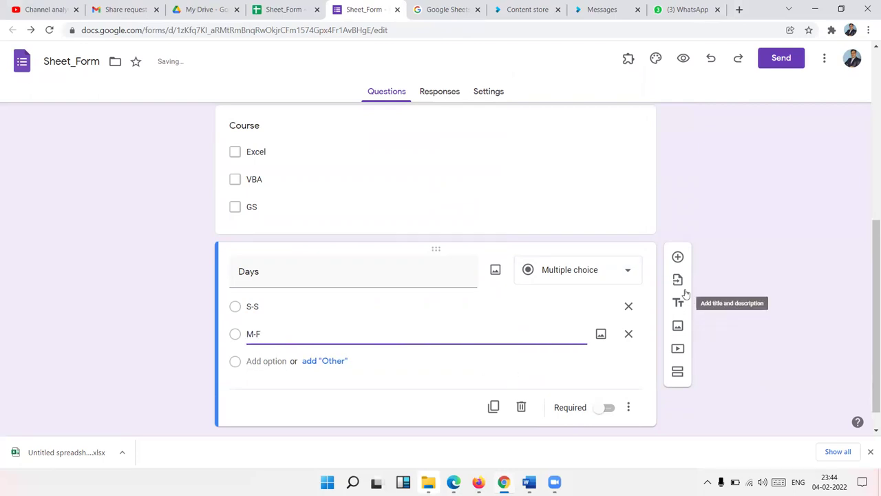
left_click(678, 257)
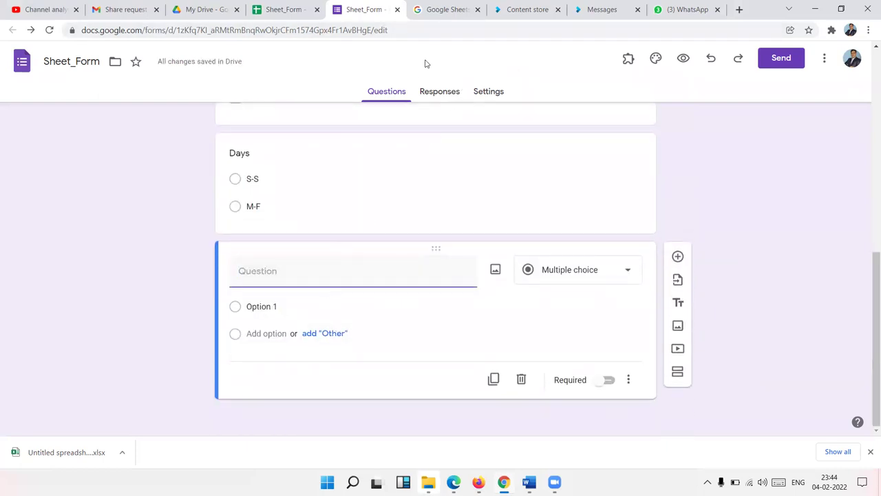
Title the multiple-choice question Mode and give it the first option Online.
type("Mode")
left_click(272, 307)
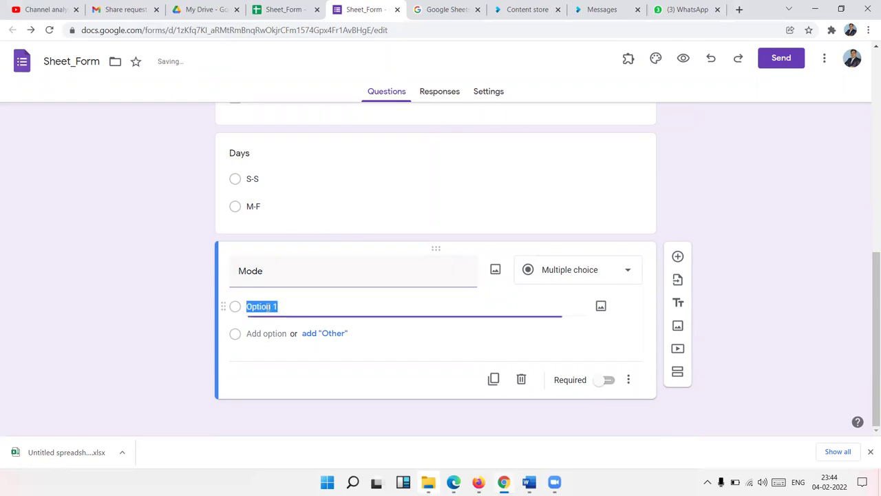
type("Online")
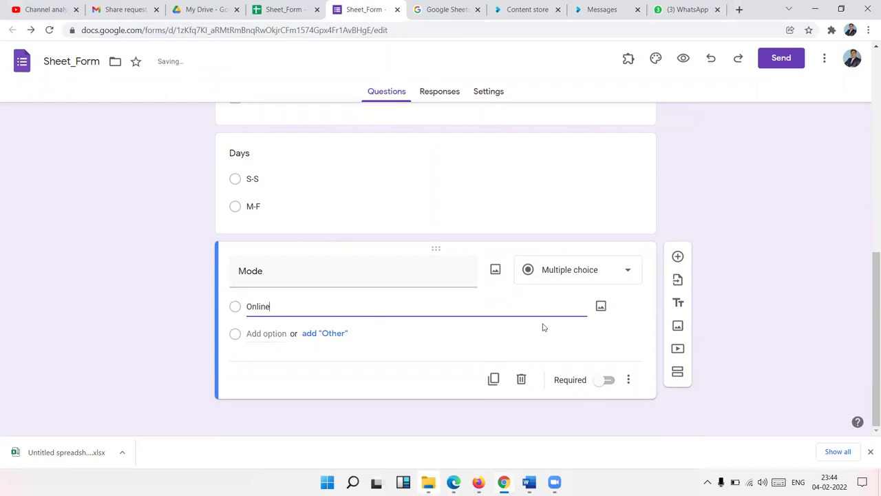
left_click(551, 277)
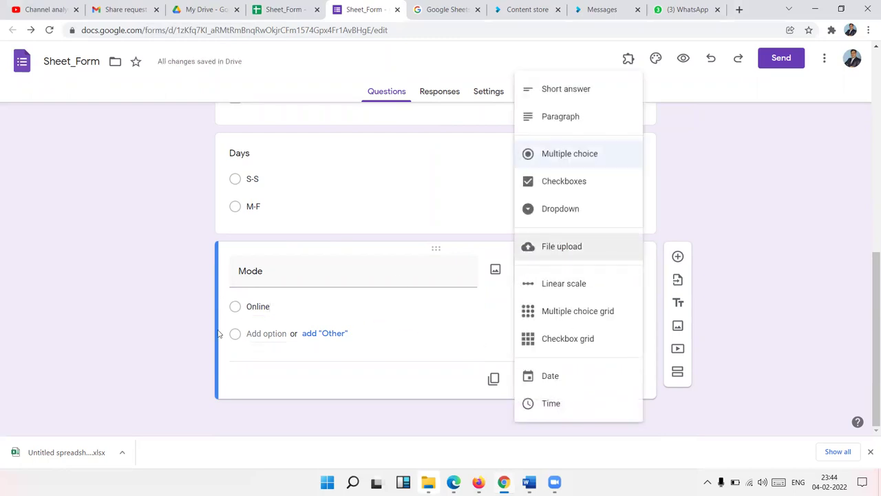
left_click(260, 334)
Add Videos as the second Mode option, then bring up the Sheet_Form spreadsheet.
left_click(260, 334)
key("ctrl+a")
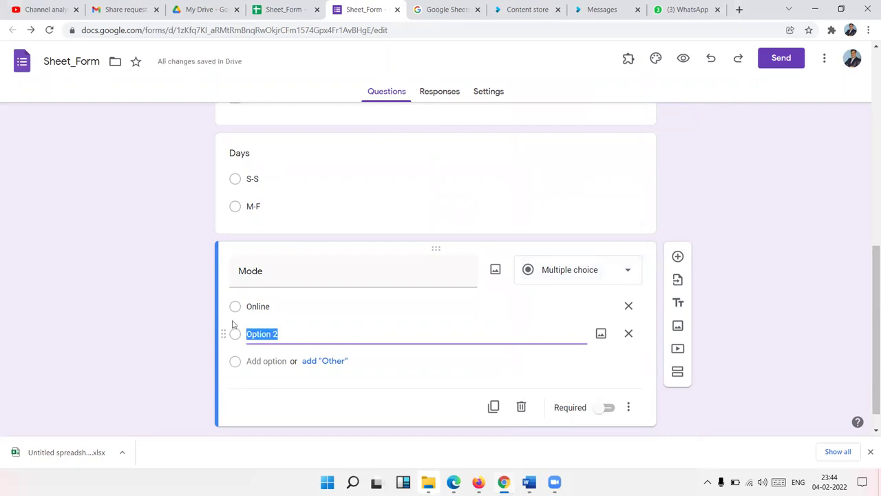
type("Videos")
scroll(427, 323, "down", 1)
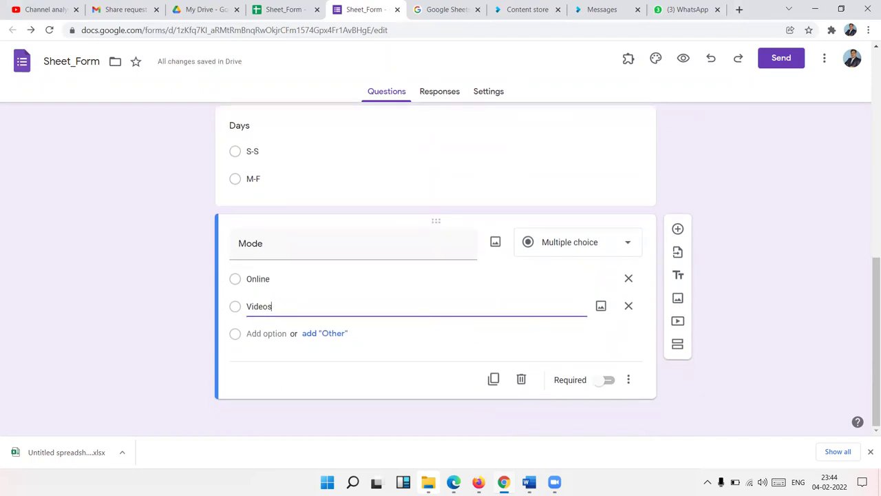
left_click(282, 9)
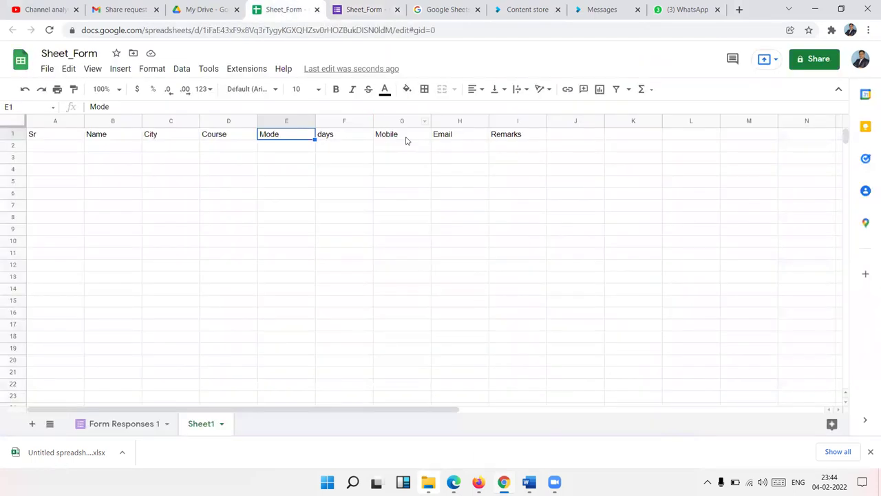
Check the Mobile (G1) and Email (H1) column headers, then go back to the form editor.
left_click(406, 140)
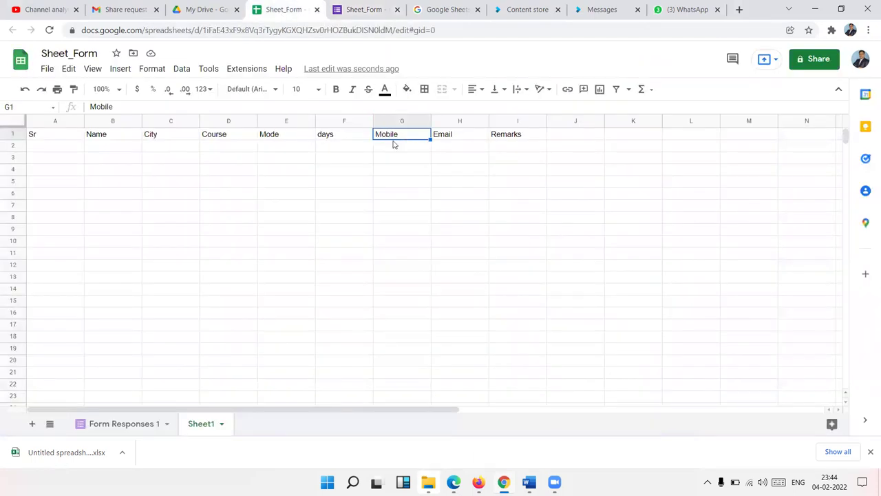
left_click(455, 140)
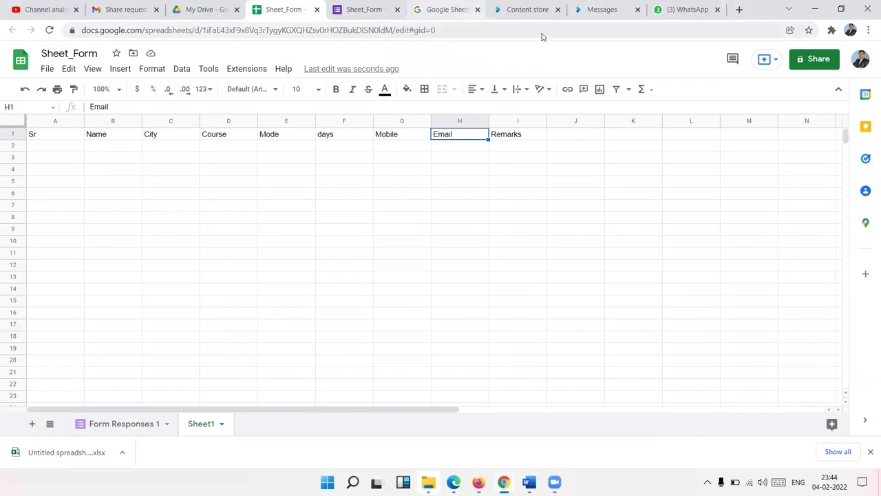
left_click(359, 14)
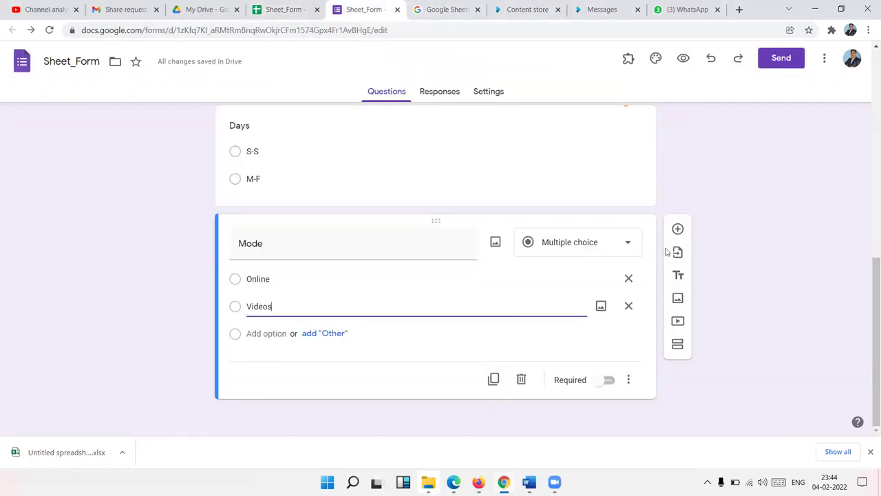
Add a short-answer question titled Email below Mode, fixing the title typo.
left_click(677, 228)
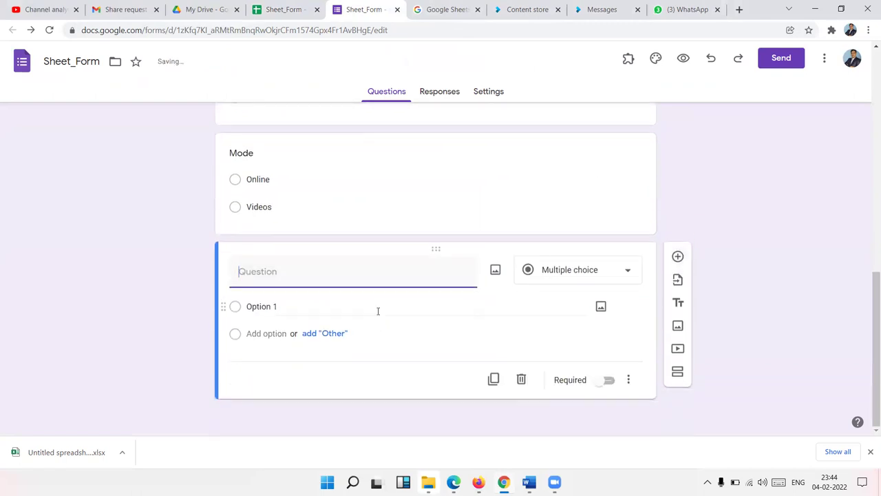
type("Emilas")
key("BackSpace")
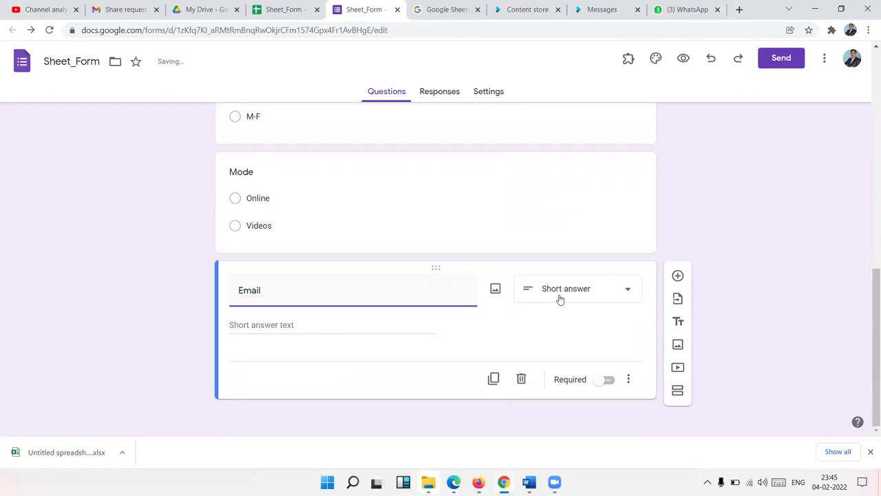
Keep the Email question as Short answer and make it required.
left_click(361, 333)
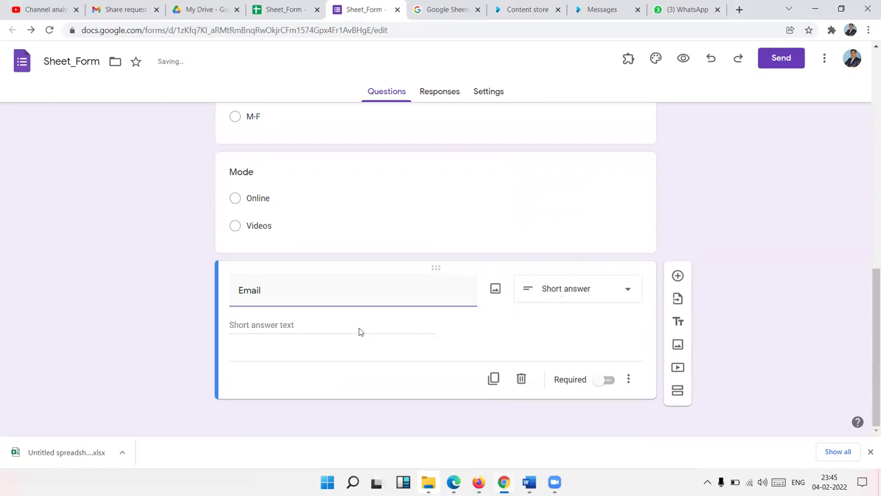
left_click(552, 299)
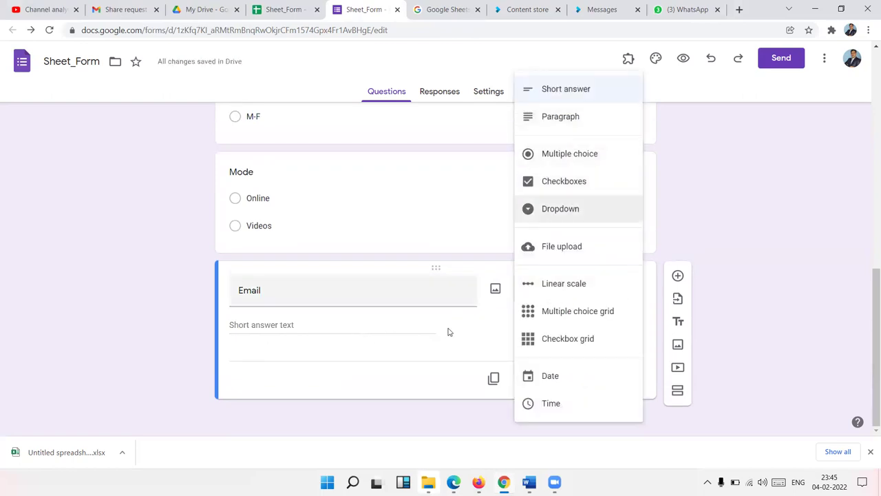
left_click(428, 347)
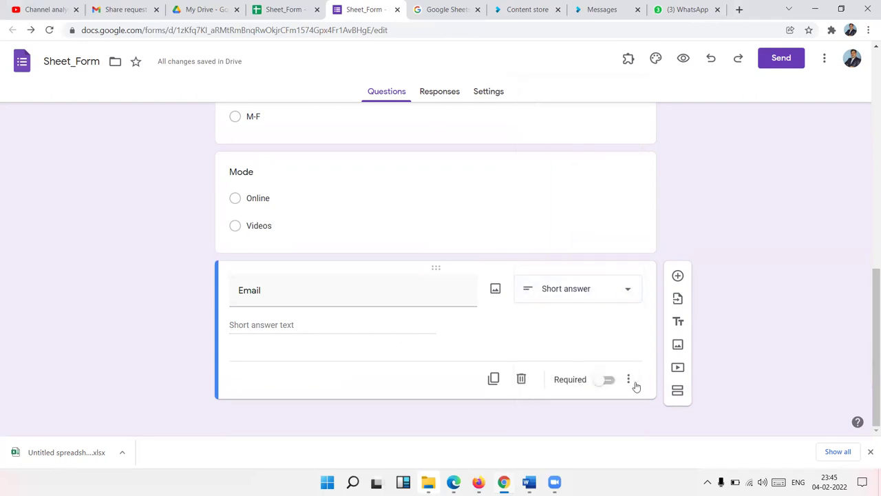
left_click(612, 385)
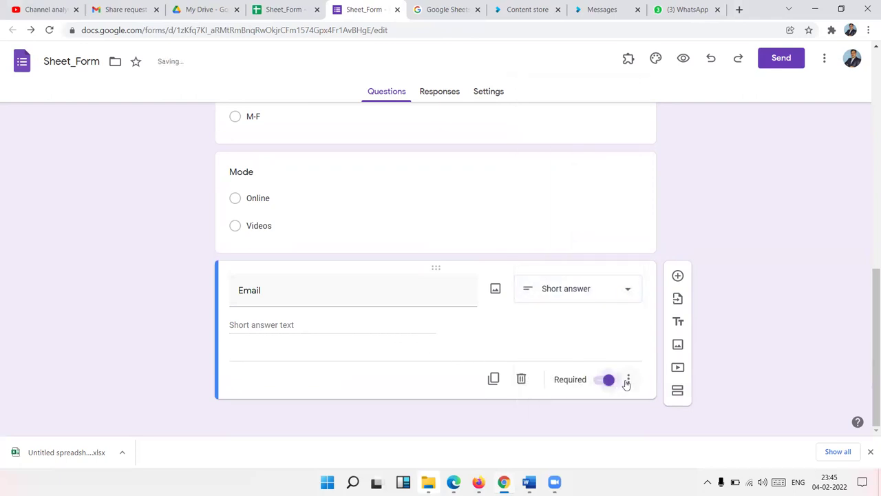
Turn on response validation for Email, set to Text > Email address.
left_click(628, 381)
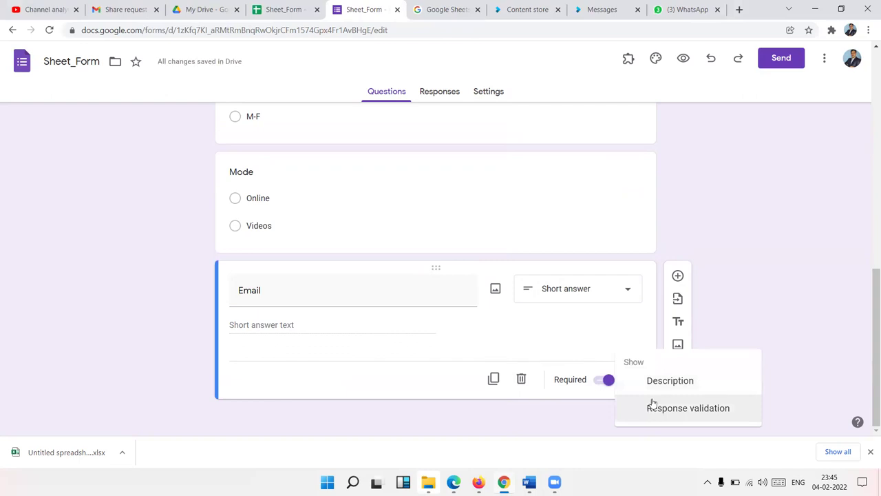
left_click(658, 409)
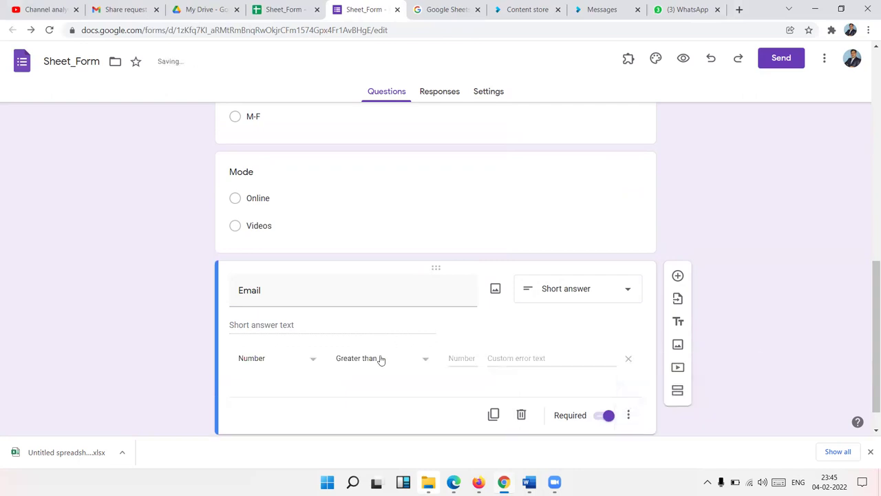
left_click(381, 359)
left_click(301, 359)
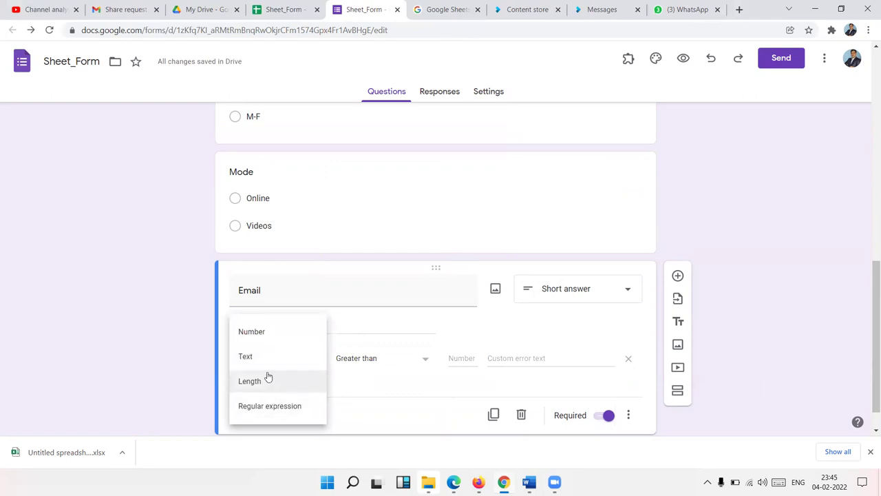
left_click(266, 364)
left_click(357, 364)
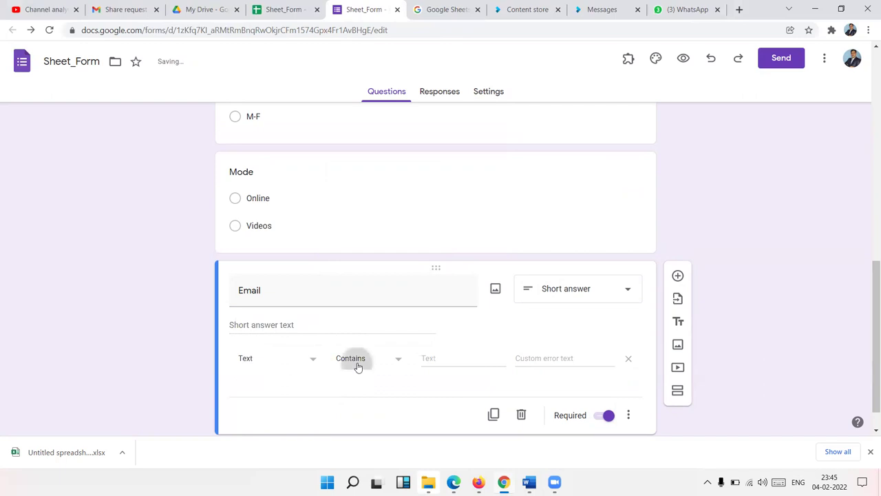
left_click(352, 381)
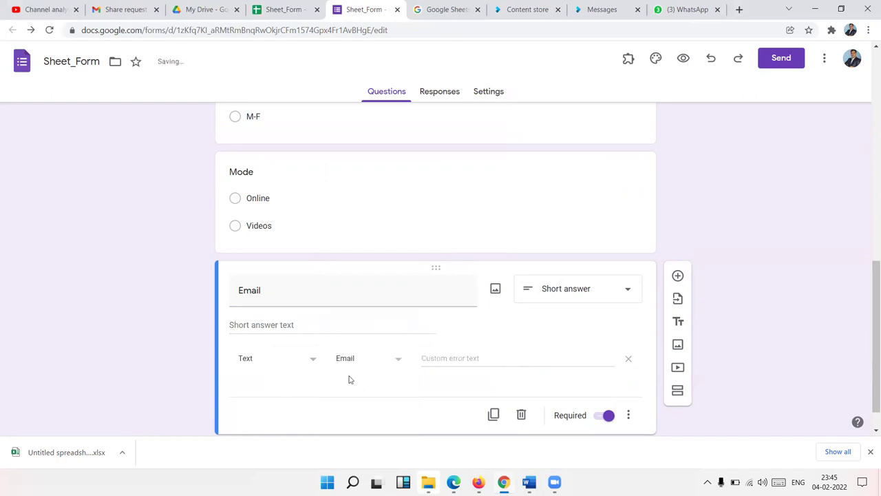
Set the custom error text to 'Please Enter Email', correcting the misspelling.
left_click(452, 361)
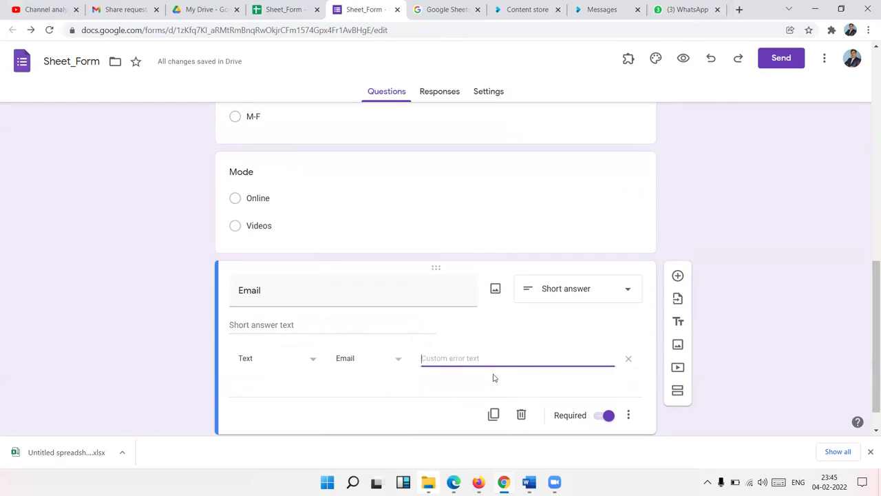
type("P")
type("Enter Emial")
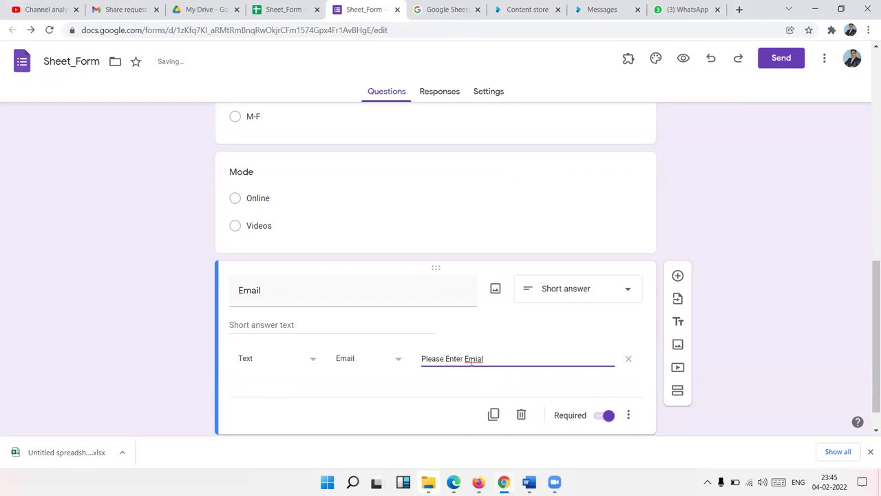
right_click(472, 363)
left_click(501, 210)
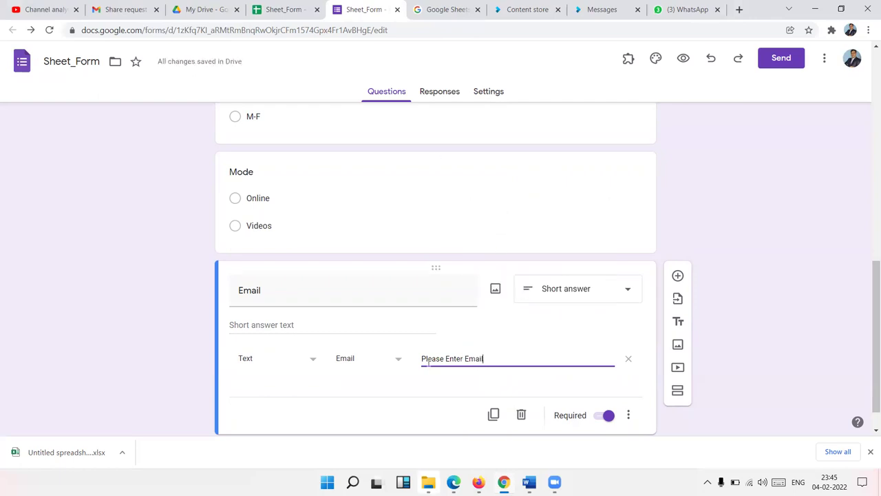
scroll(352, 335, "up", 3)
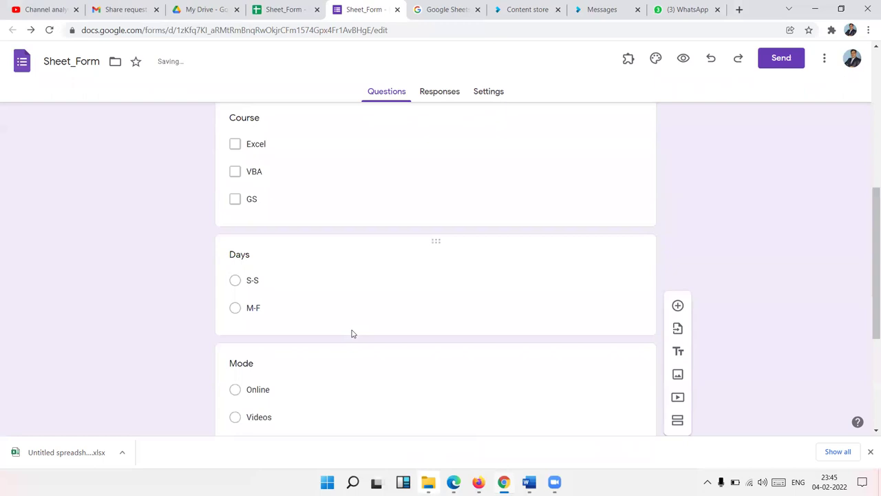
scroll(352, 332, "up", 3)
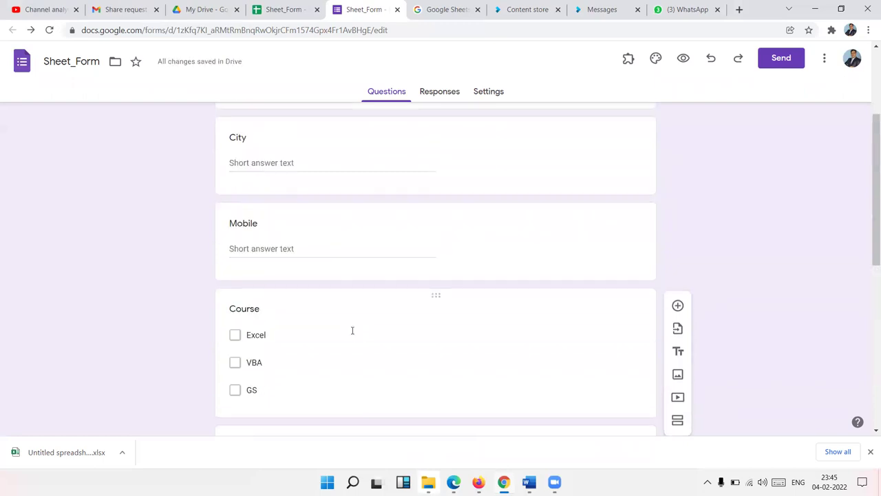
Open the Mobile question's response validation and look at the Text rules.
left_click(299, 254)
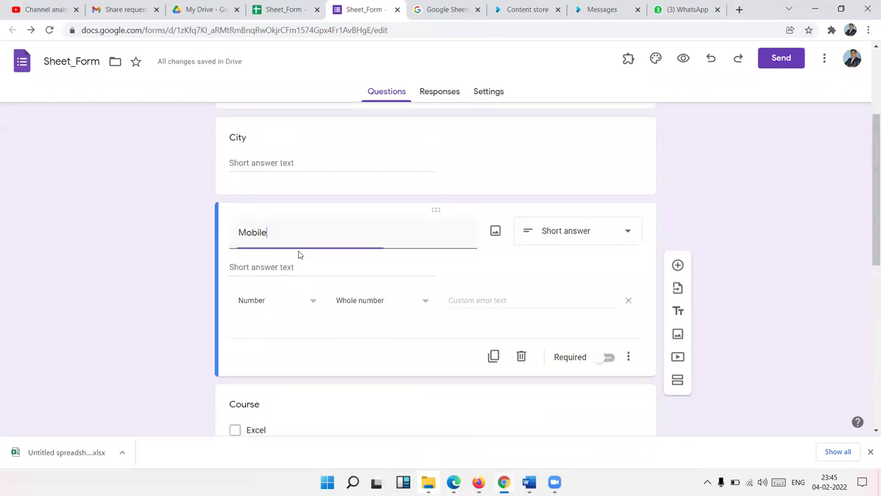
left_click(275, 300)
left_click(271, 332)
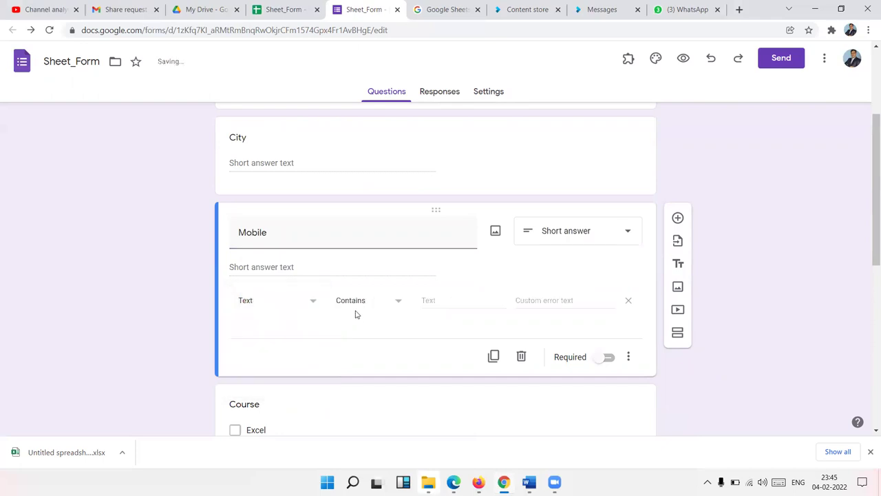
left_click(357, 307)
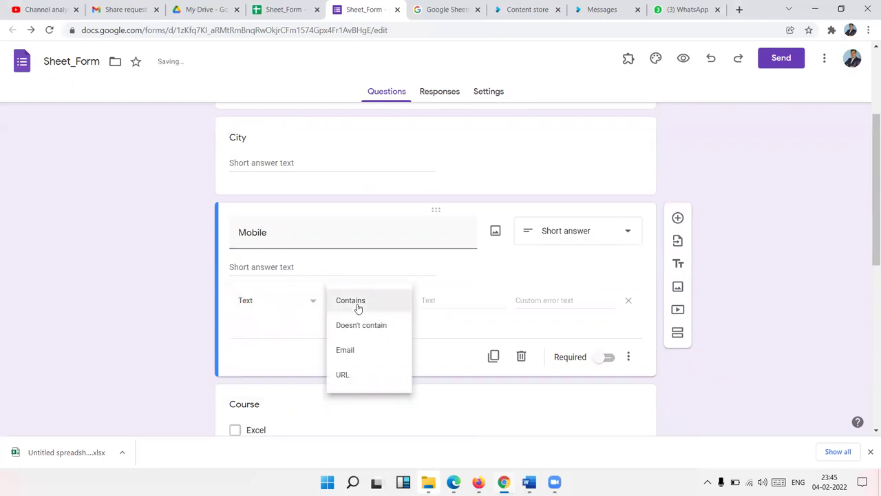
scroll(360, 316, "up", 2)
scroll(364, 337, "down", 3)
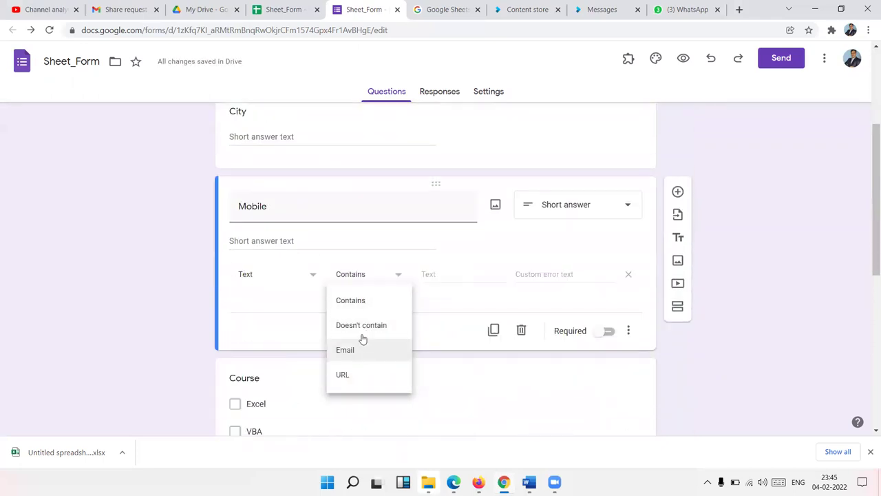
Switch Mobile validation to Length with a maximum character count of 10.
left_click(285, 281)
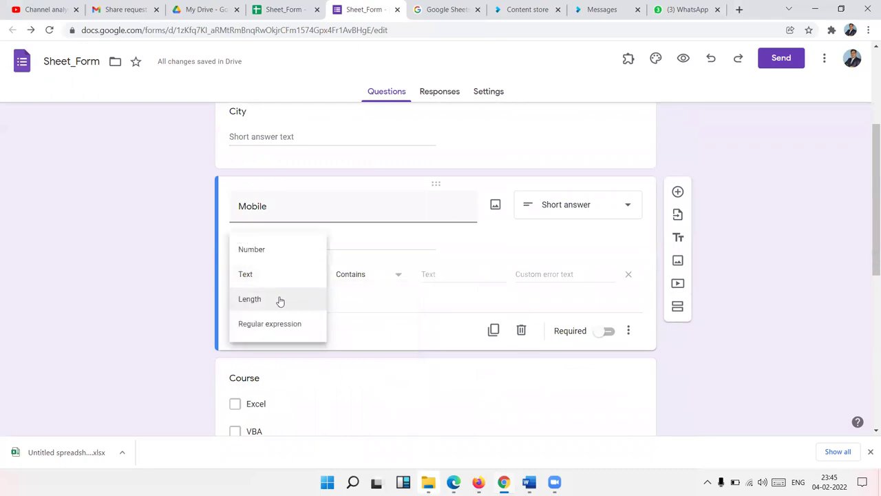
left_click(280, 300)
left_click(372, 279)
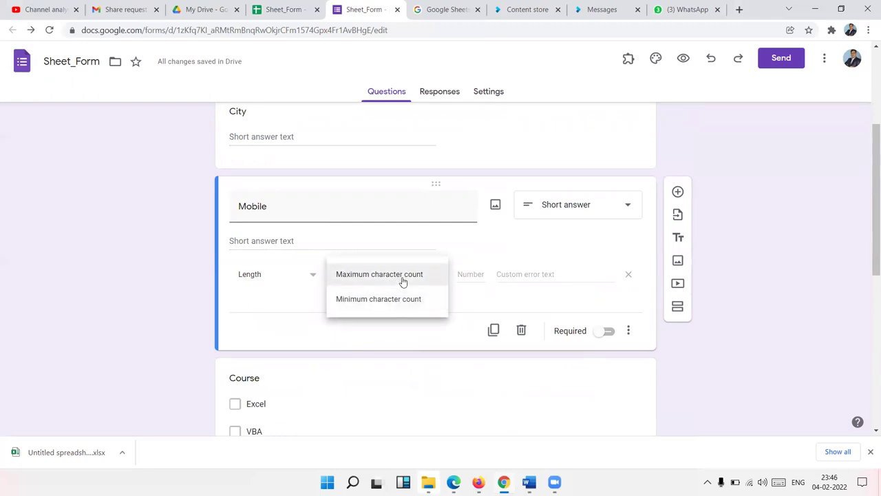
left_click(403, 278)
type("10")
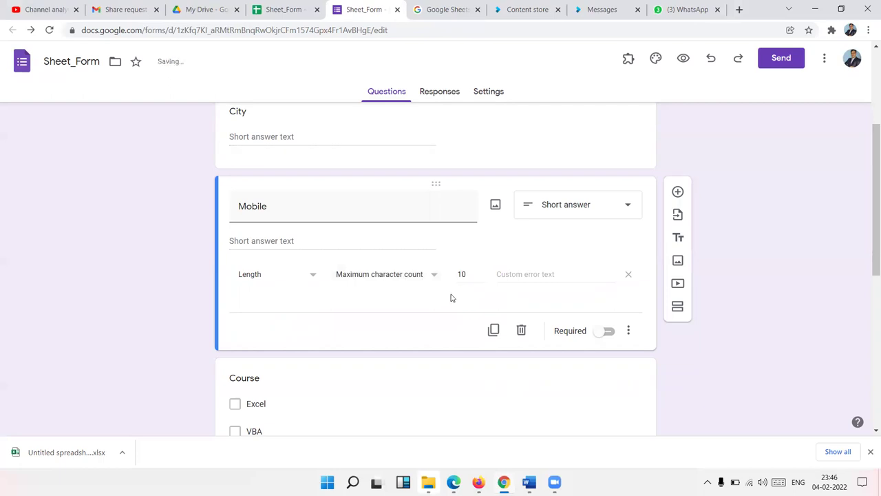
left_click(390, 280)
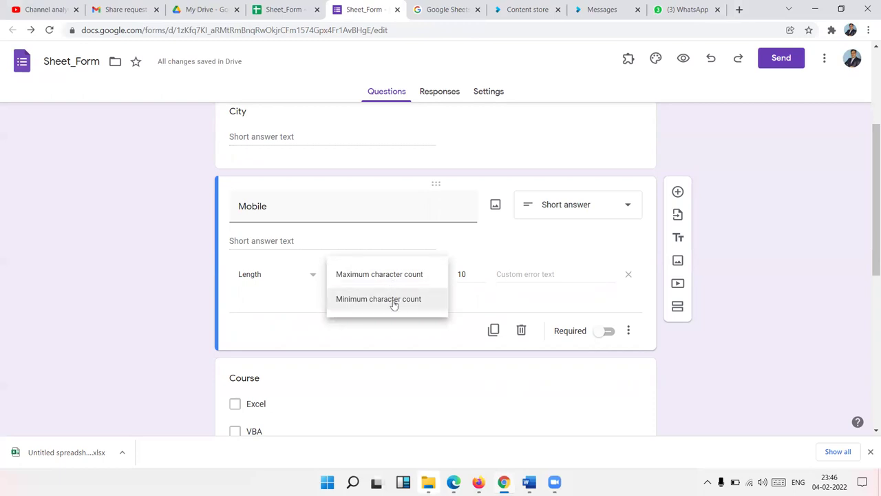
left_click(396, 329)
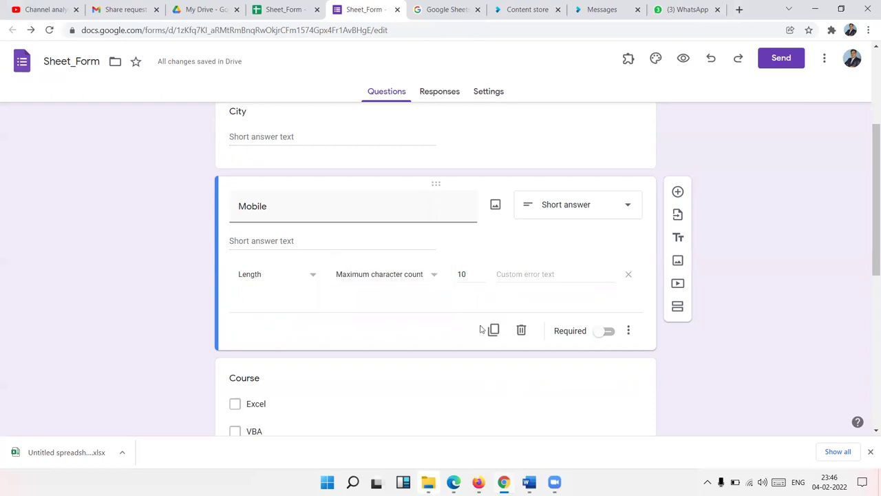
Change the Mobile length rule to a minimum character count of 10.
left_click(628, 330)
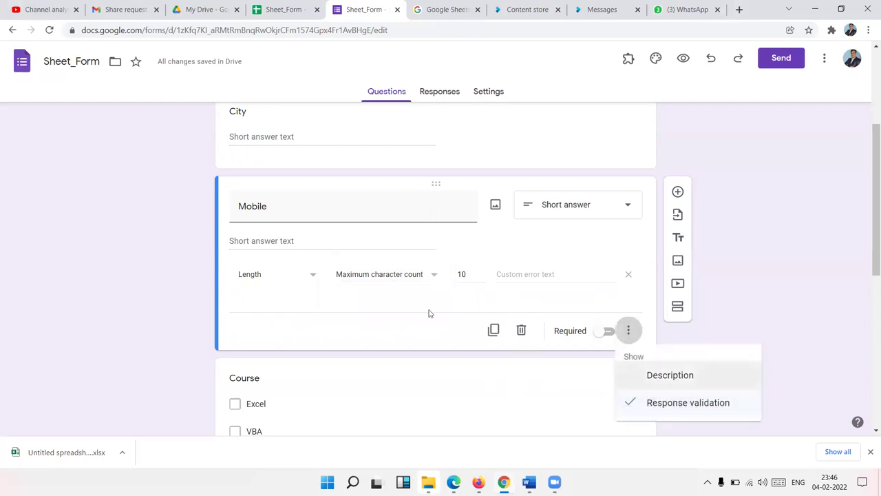
left_click(323, 296)
left_click(306, 272)
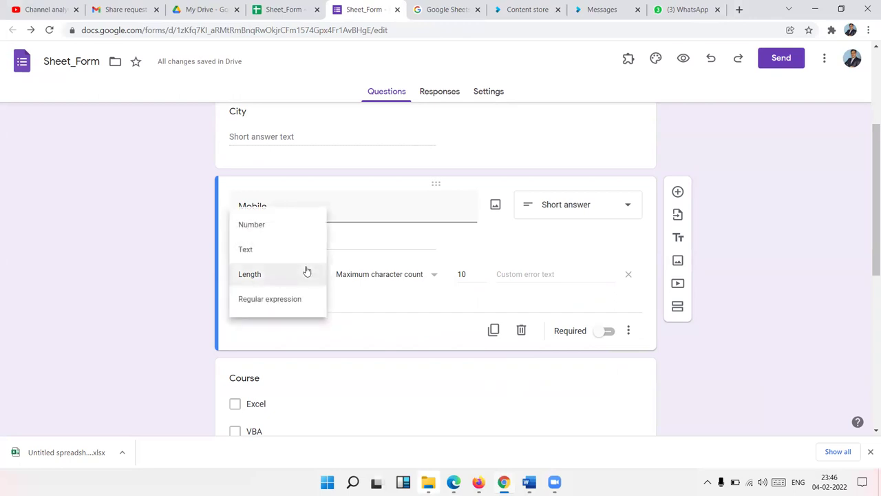
left_click(298, 274)
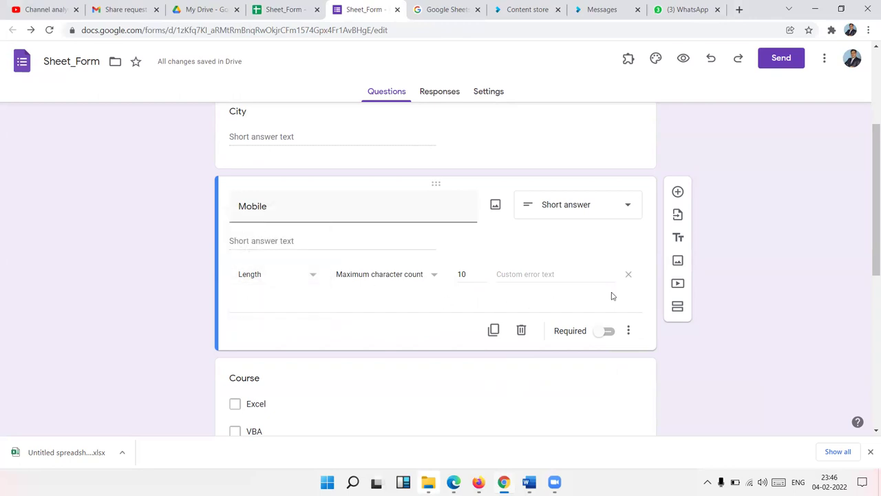
left_click(415, 279)
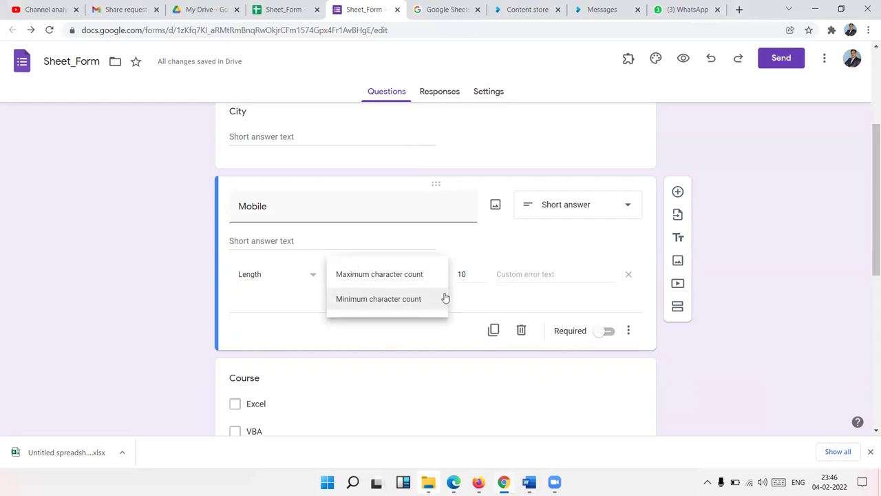
left_click(481, 300)
scroll(481, 299, "down", 3)
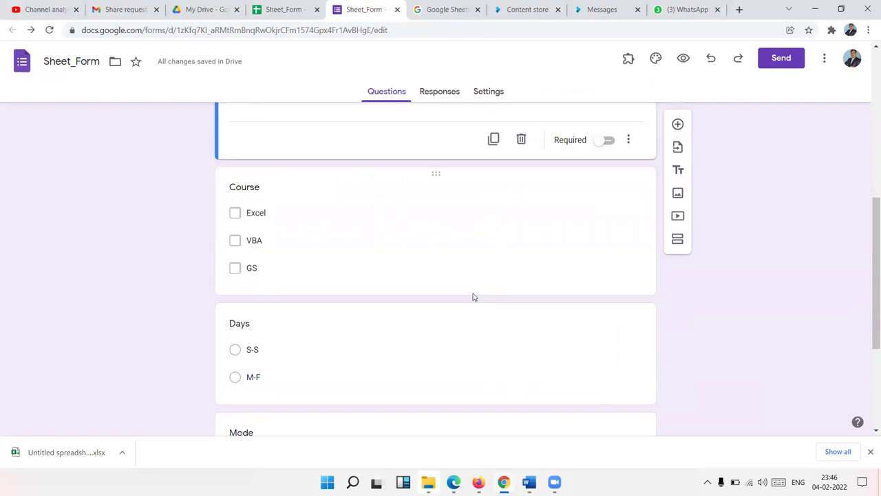
scroll(457, 299, "up", 3)
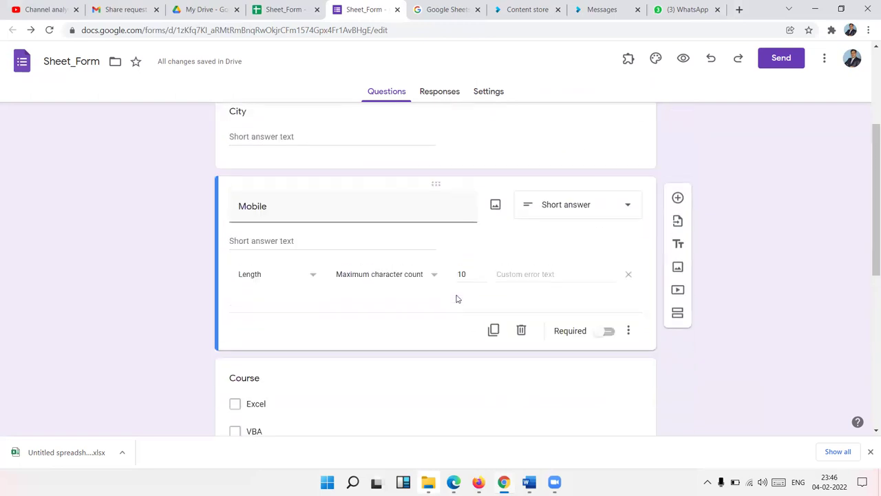
left_click(406, 279)
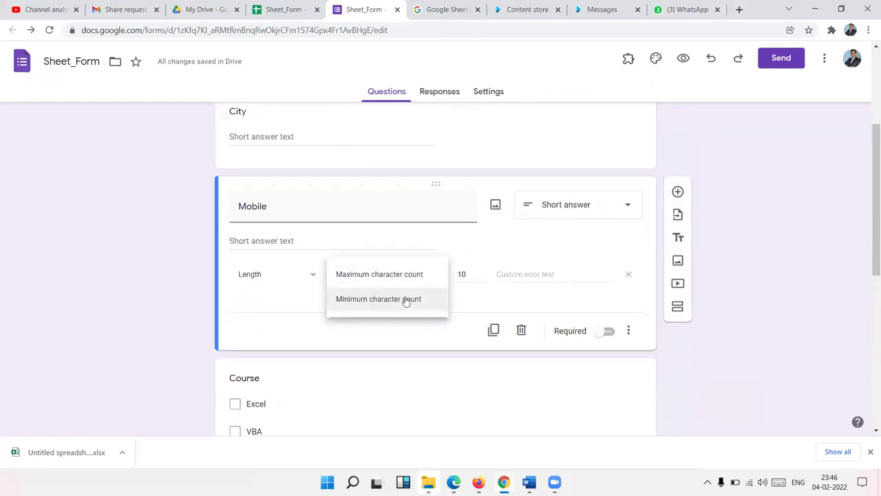
left_click(405, 300)
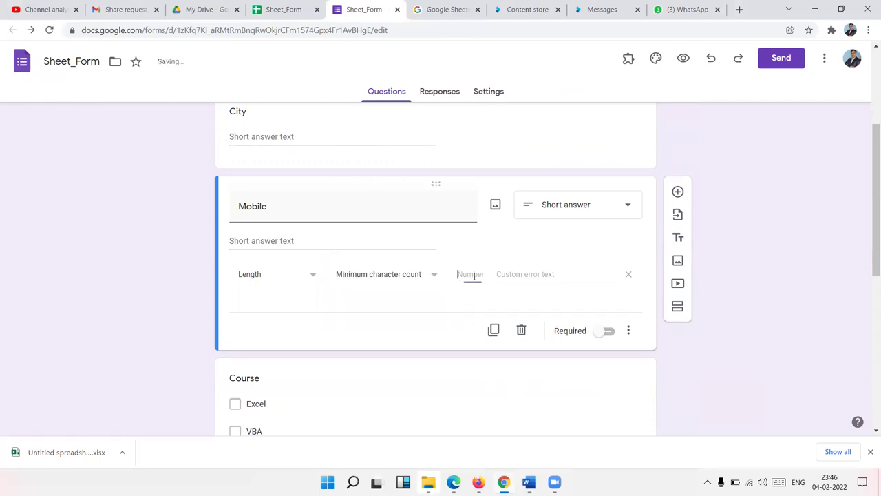
type("10")
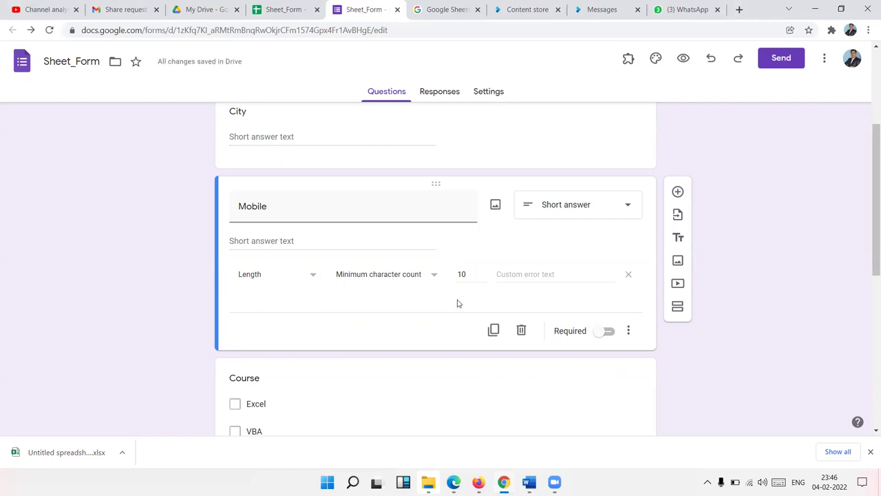
scroll(401, 297, "down", 3)
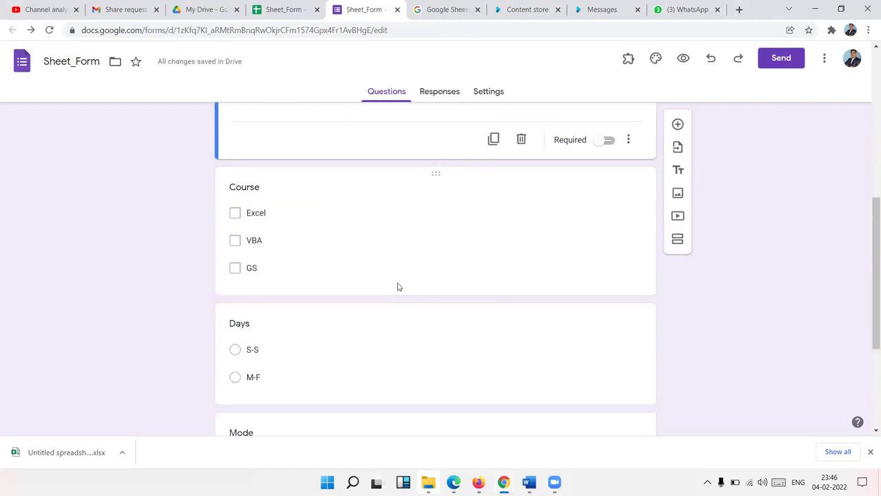
Add a Remarks paragraph question after Email, followed by a new blank question.
scroll(398, 286, "down", 3)
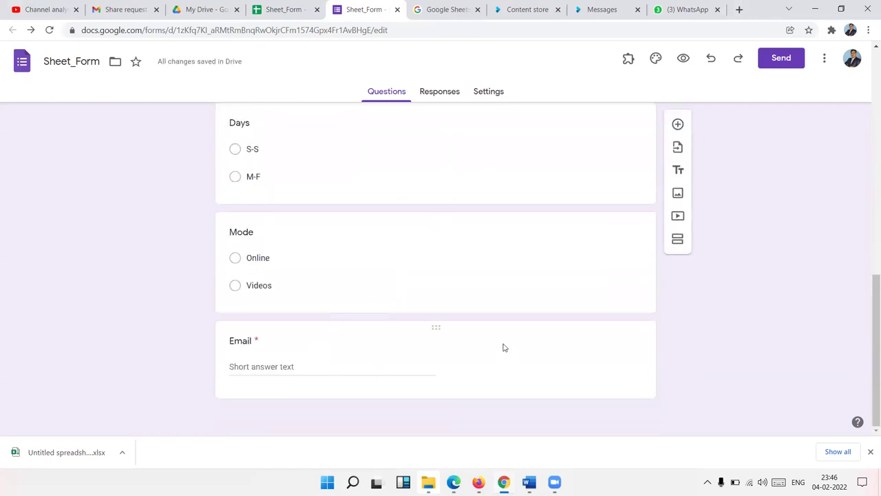
left_click(678, 124)
left_click(264, 371)
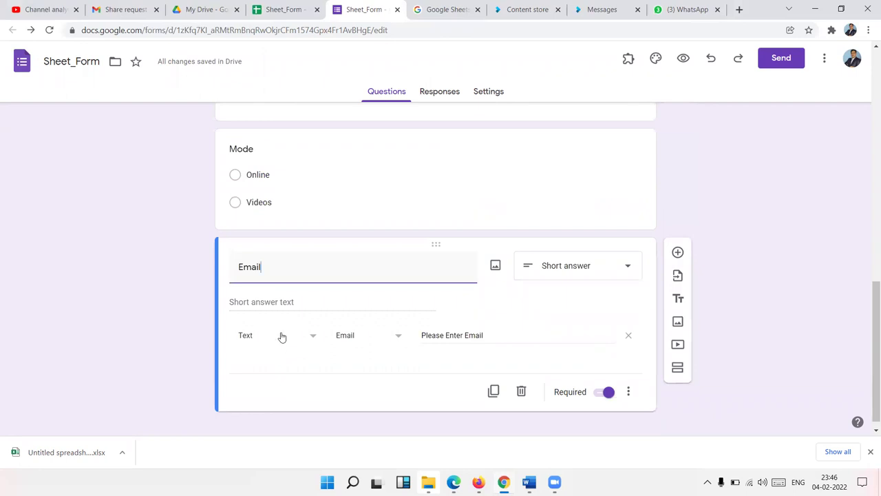
left_click(677, 252)
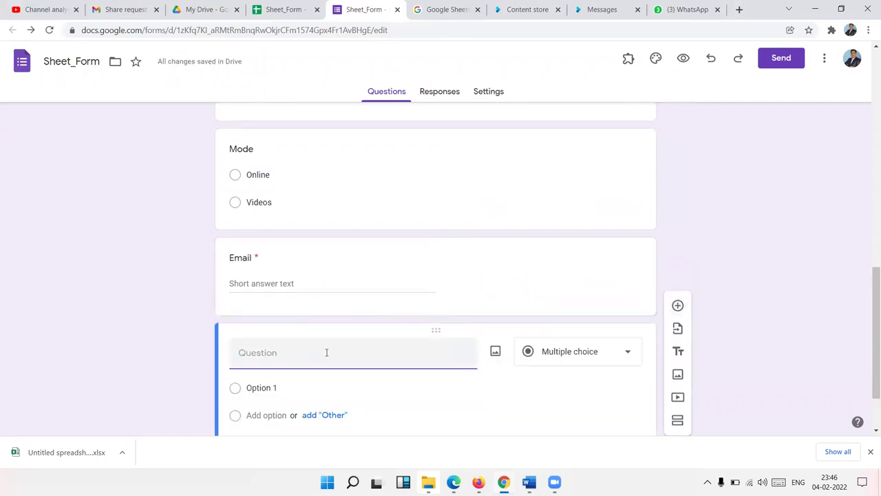
type("Remarks")
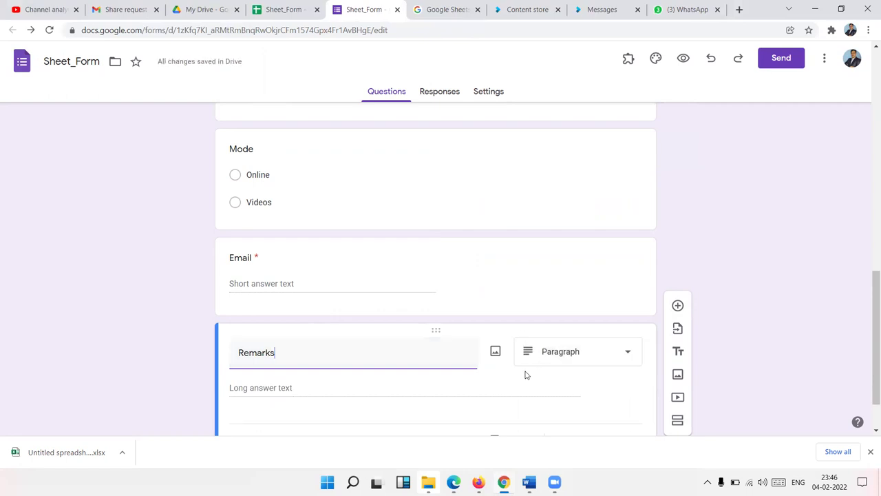
scroll(528, 374, "down", 1)
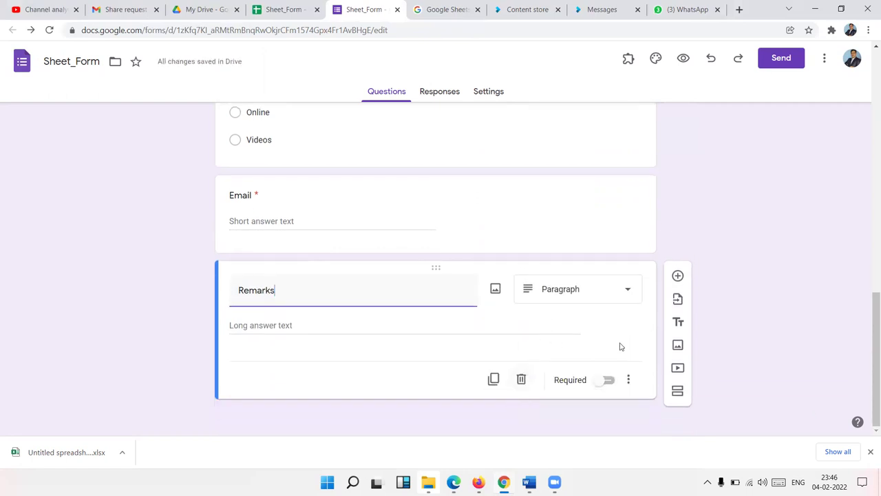
left_click(678, 277)
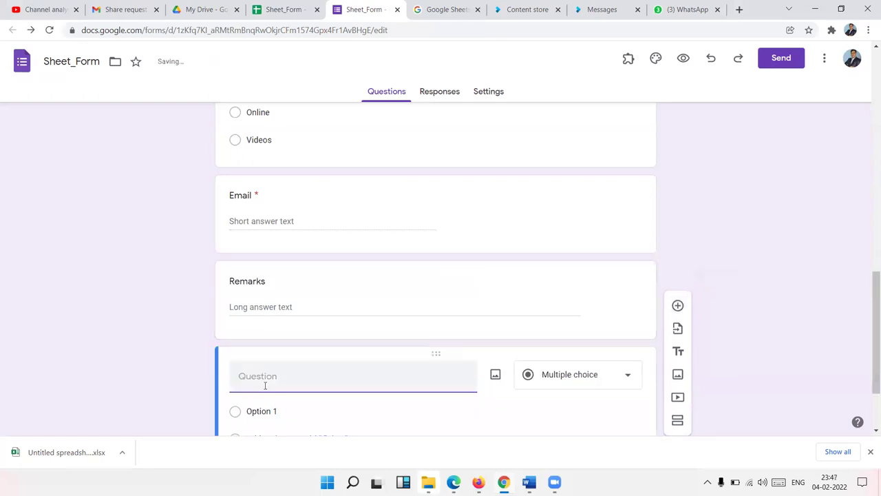
Title the new question Photo and make it a File upload question.
type("Photo")
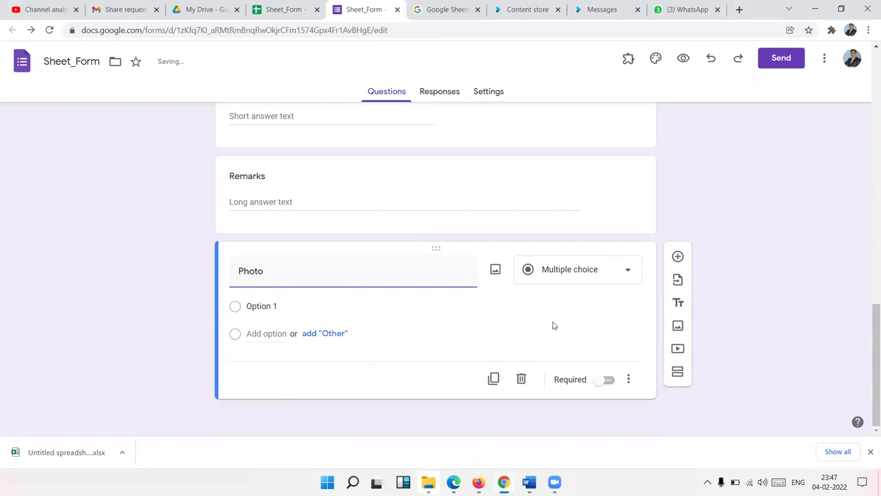
left_click(563, 272)
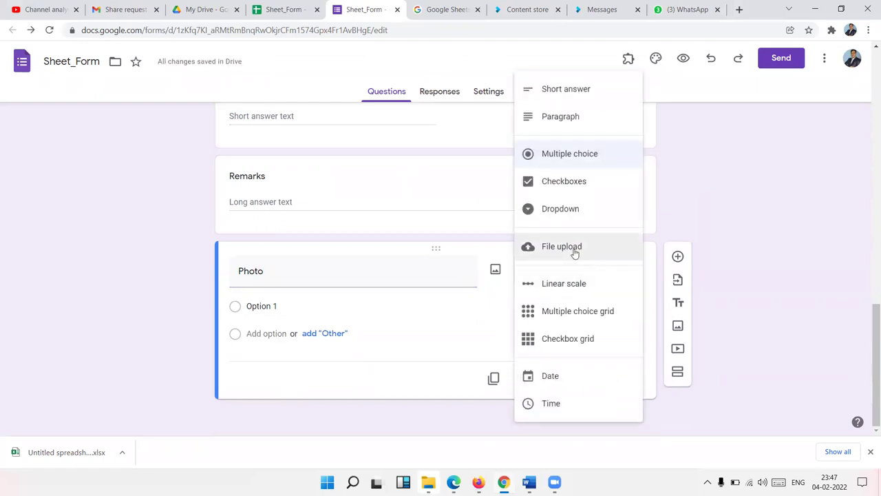
left_click(574, 253)
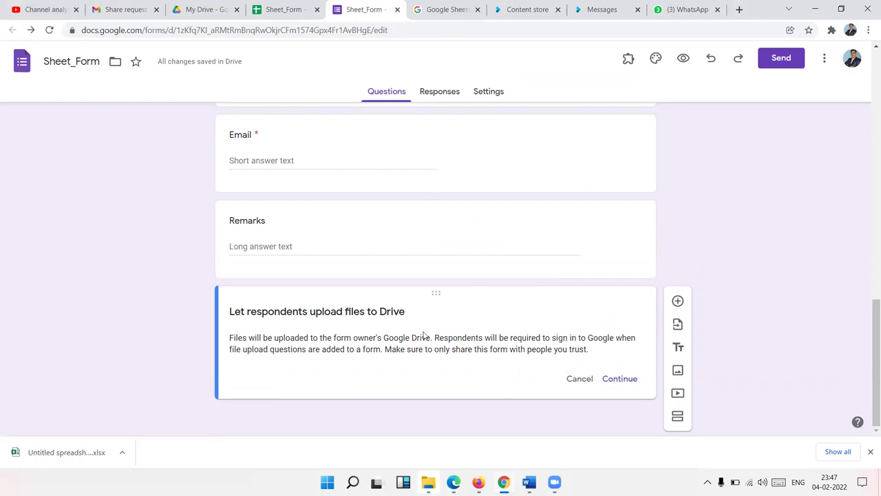
left_click(623, 384)
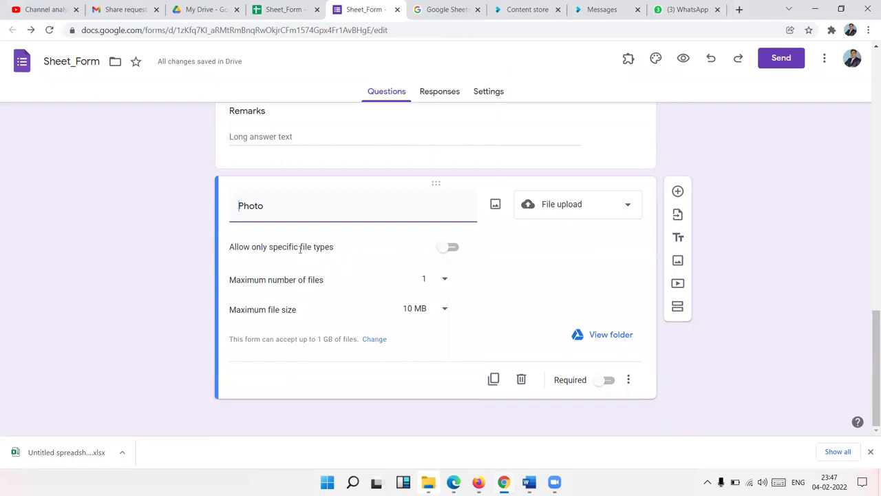
Restrict Photo uploads to Image files only.
left_click(455, 250)
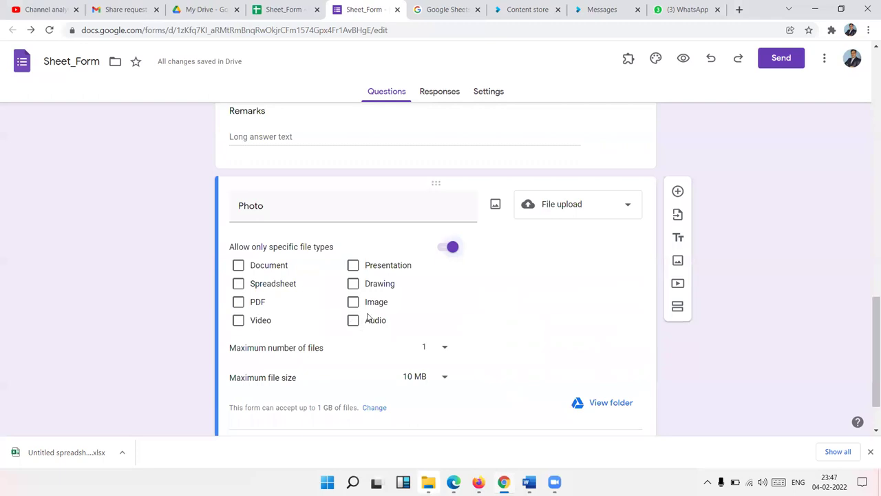
left_click(353, 303)
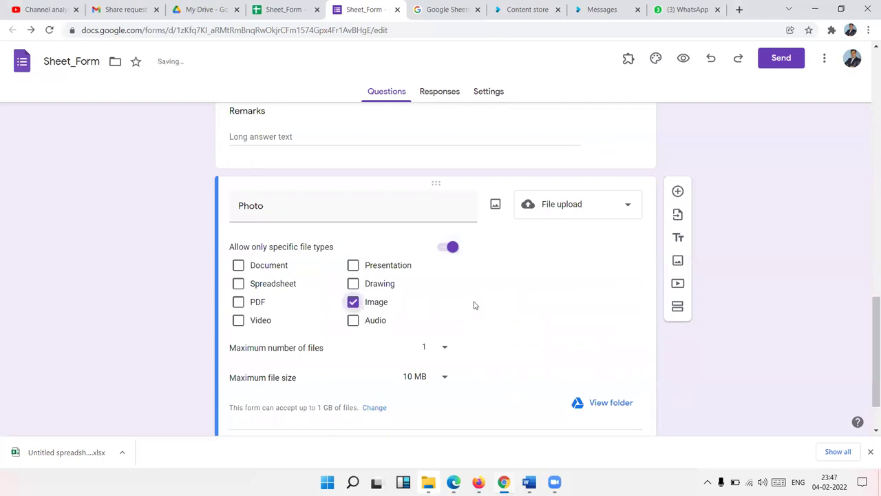
scroll(472, 305, "down", 1)
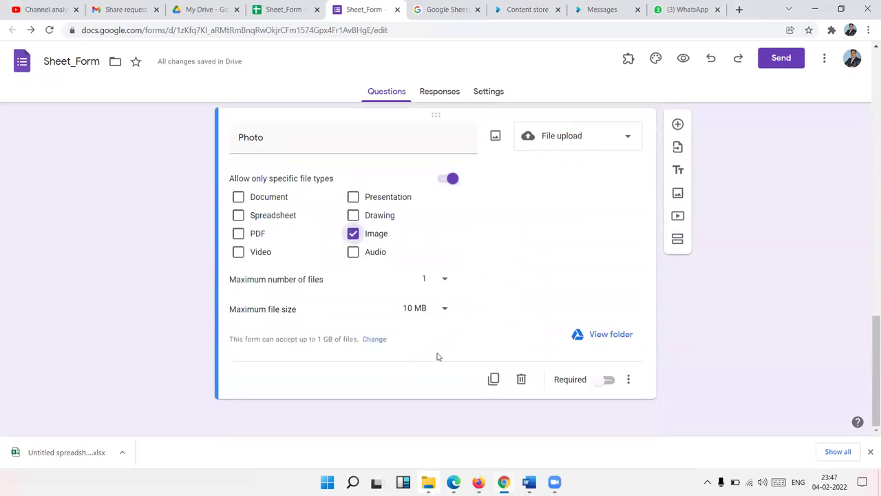
scroll(437, 356, "up", 3)
scroll(437, 354, "down", 3)
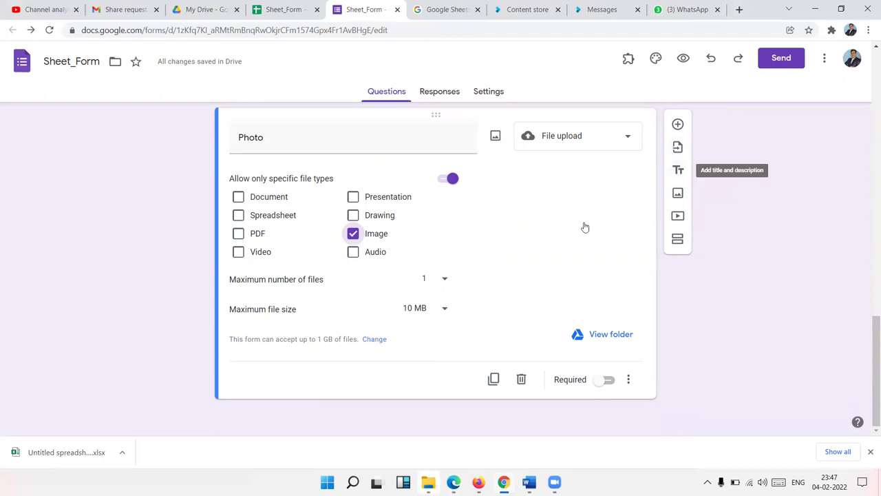
scroll(584, 227, "up", 10)
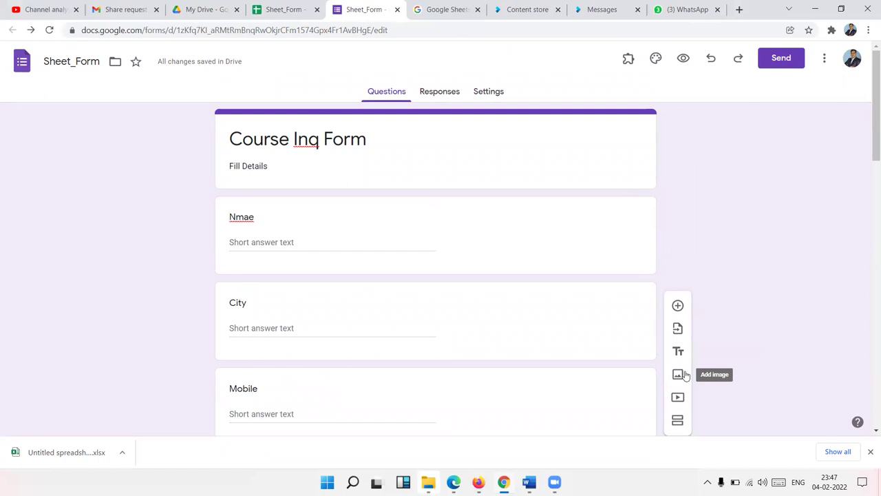
scroll(678, 368, "down", 3)
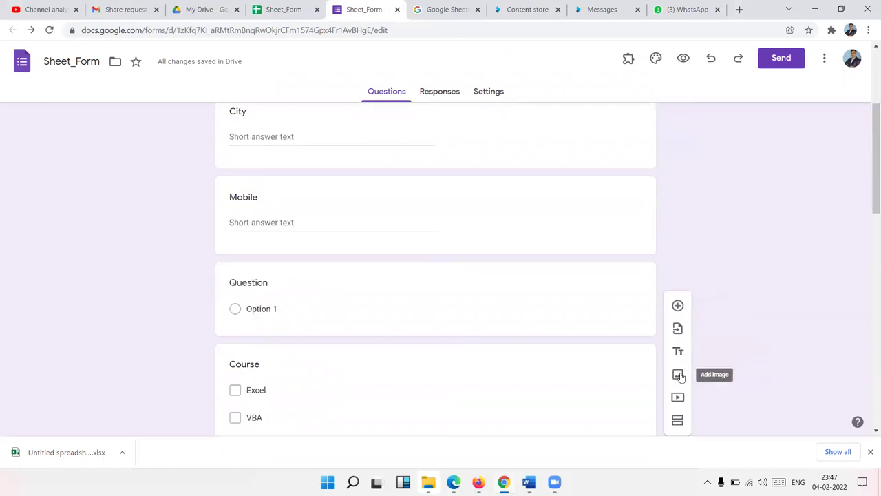
scroll(679, 385, "down", 3)
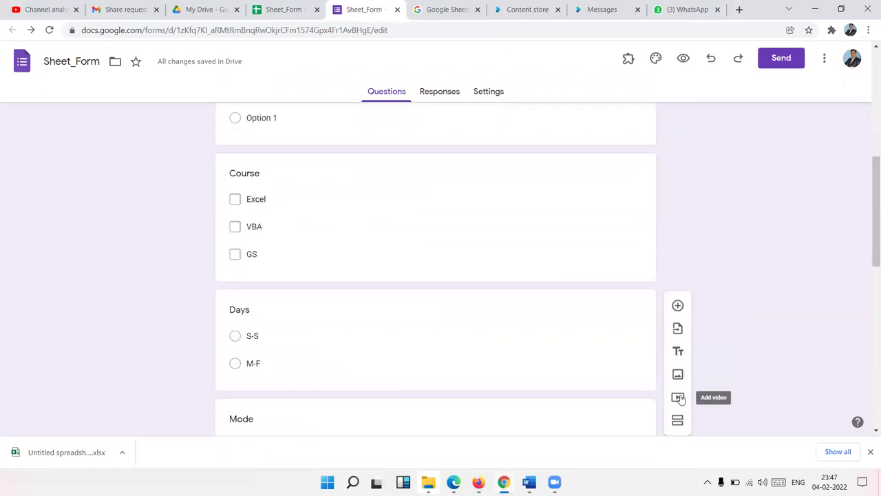
scroll(678, 398, "down", 3)
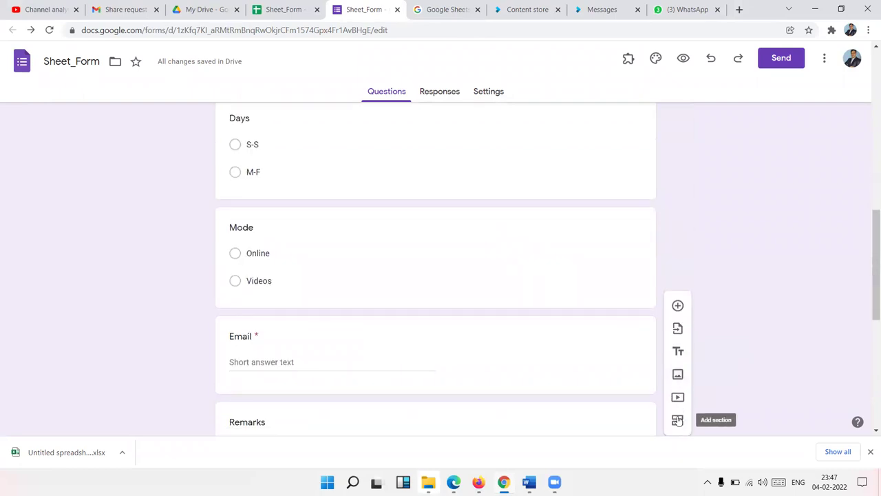
scroll(678, 420, "up", 6)
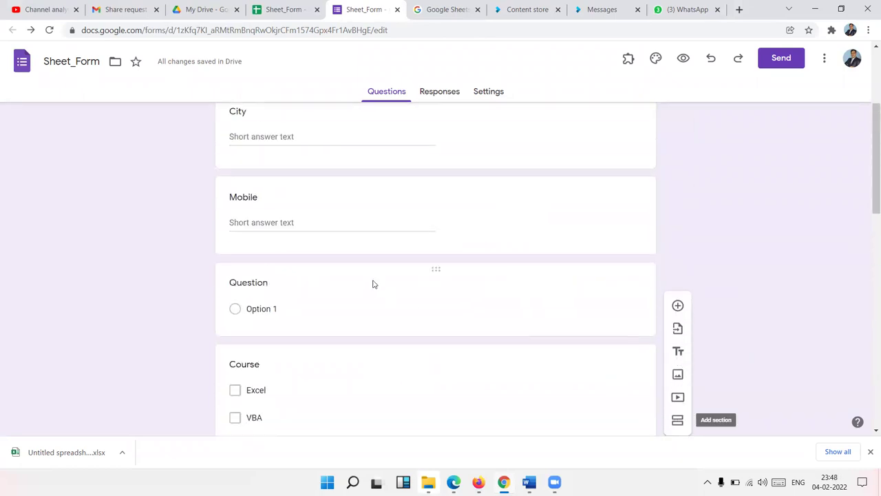
scroll(606, 296, "up", 3)
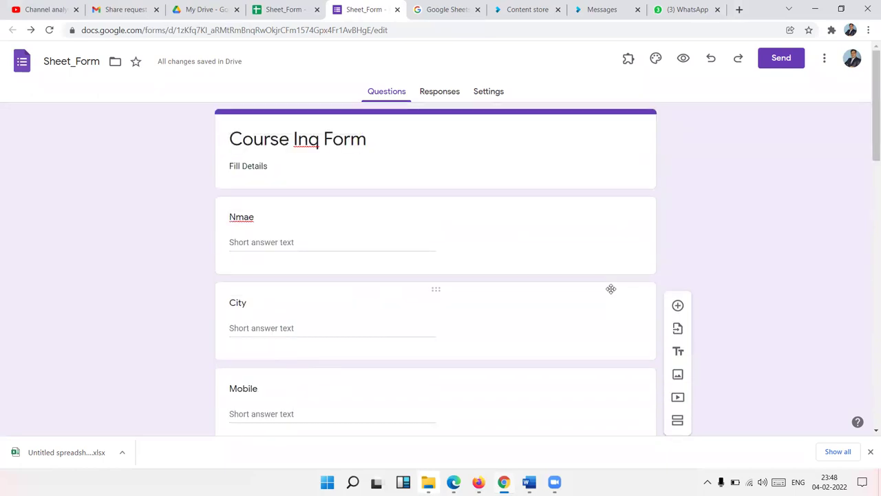
scroll(668, 382, "down", 3)
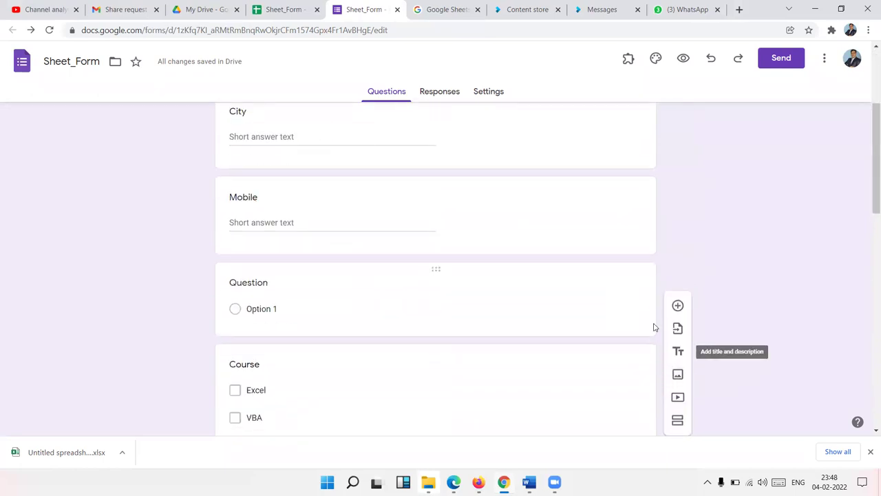
scroll(653, 324, "up", 3)
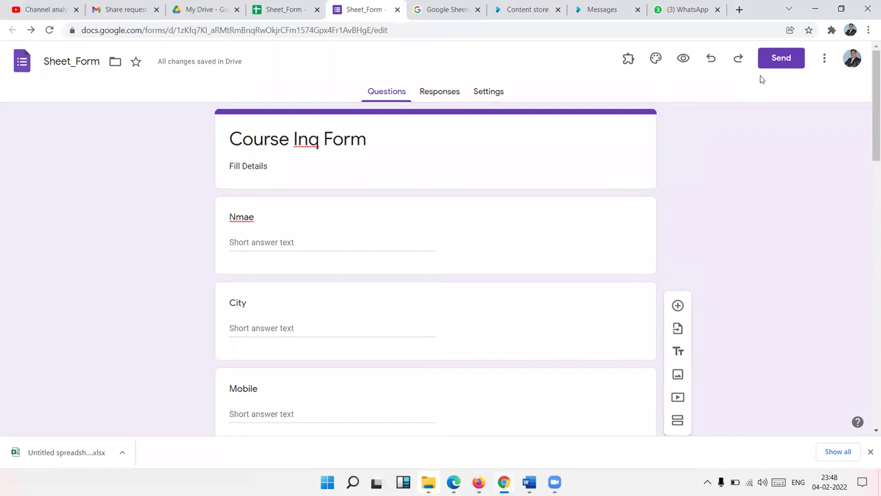
Send the Course Inq Form invitation by e-mail to the recipient's address.
left_click(777, 59)
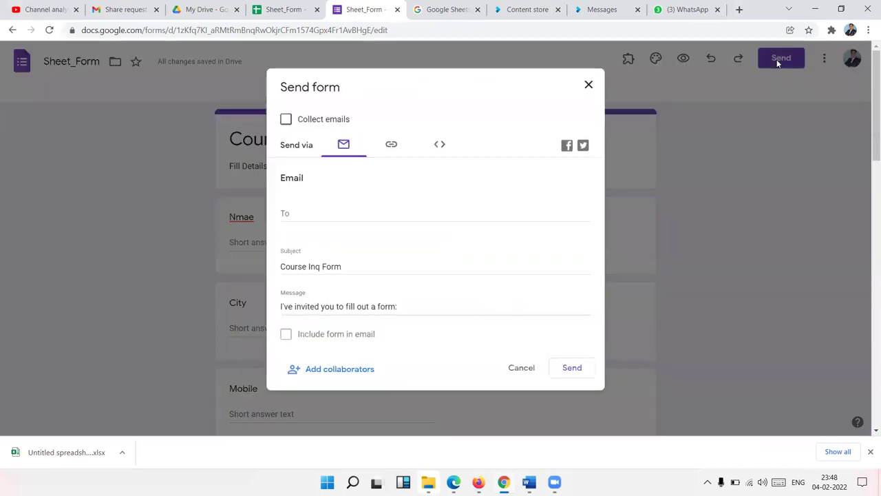
left_click(305, 210)
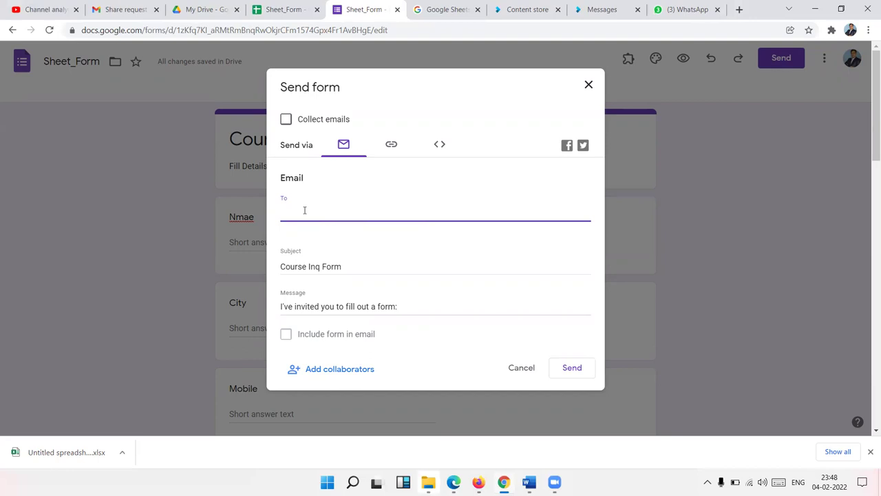
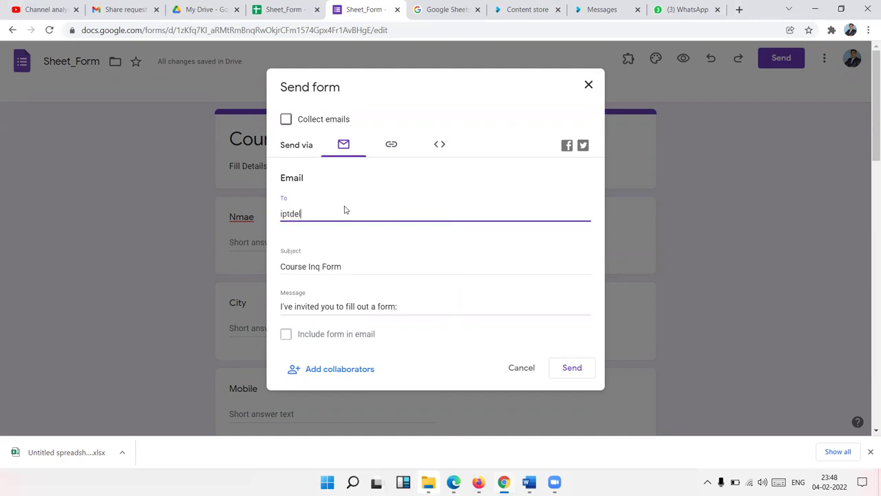
scroll(476, 346, "down", 3)
scroll(472, 344, "up", 3)
left_click(565, 370)
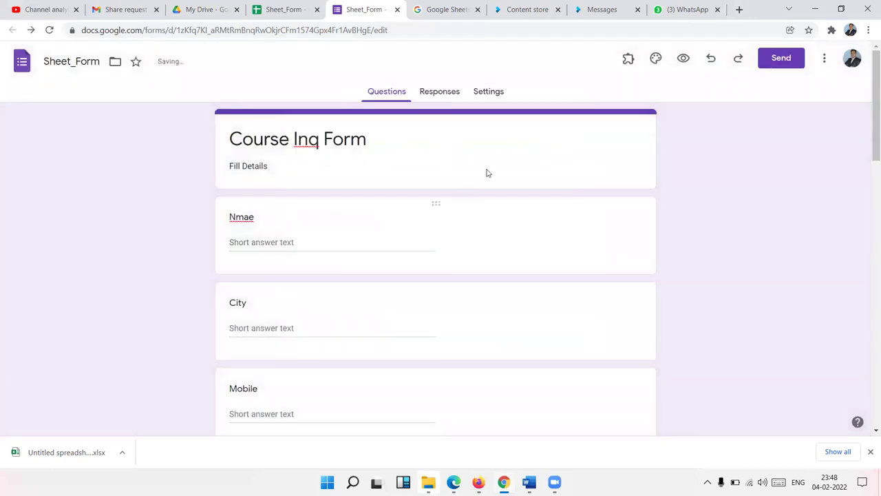
Close the form editor, review the Form Responses 1 header row, and switch to Gmail.
left_click(398, 10)
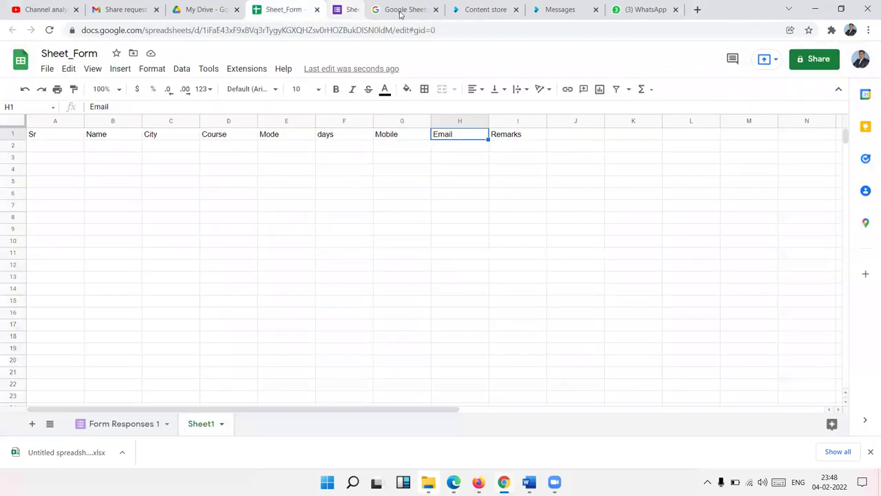
left_click(141, 425)
key("Right")
key("Right")
key("Right")
key("Right")
key("Right")
key("Right")
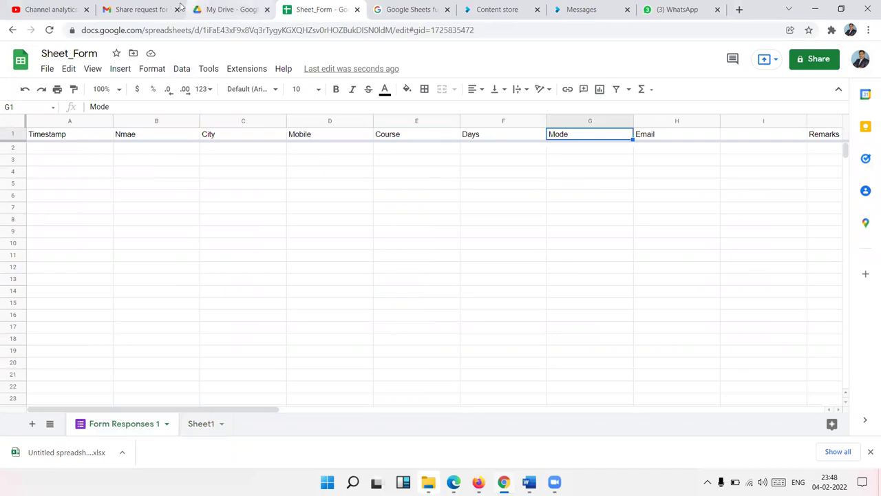
left_click(138, 10)
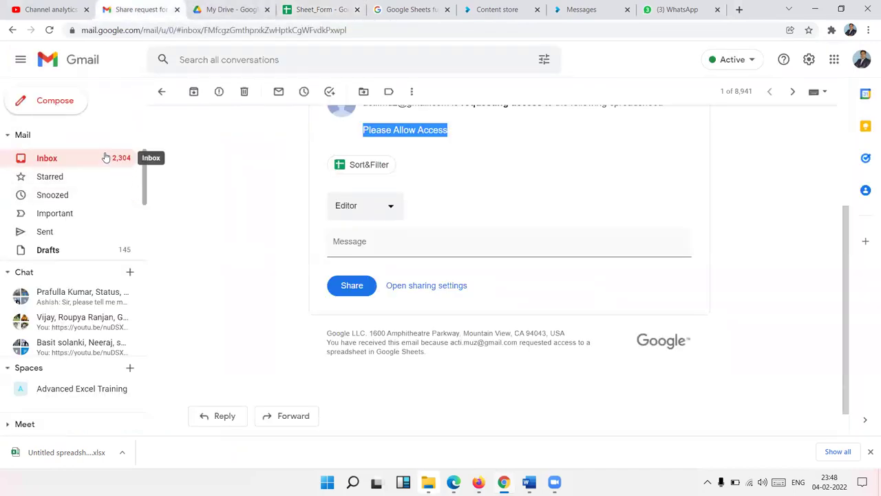
Refresh the Gmail inbox, open the Course Inq Form email and choose FILL OUT FORM.
left_click(109, 159)
mouse_move(482, 158)
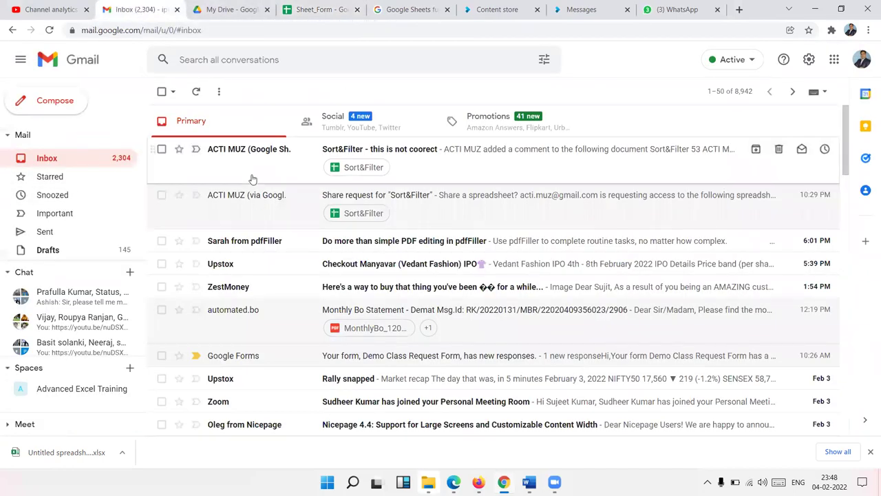
left_click(50, 31)
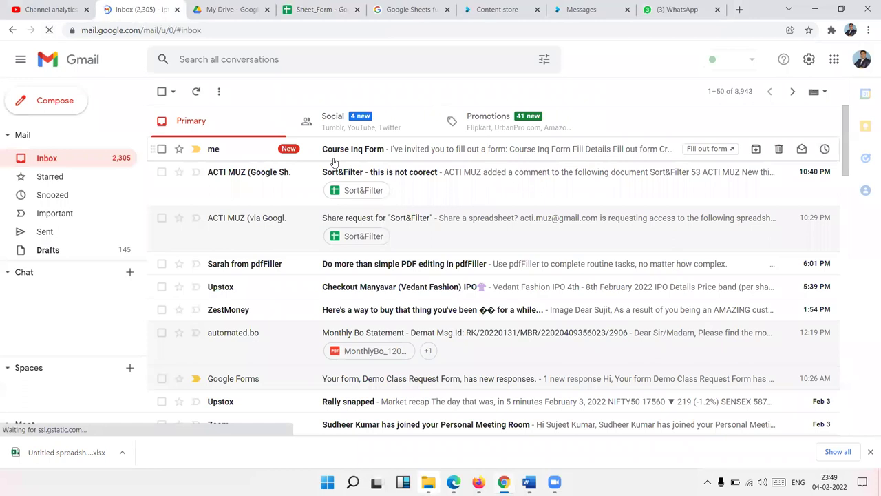
left_click(334, 155)
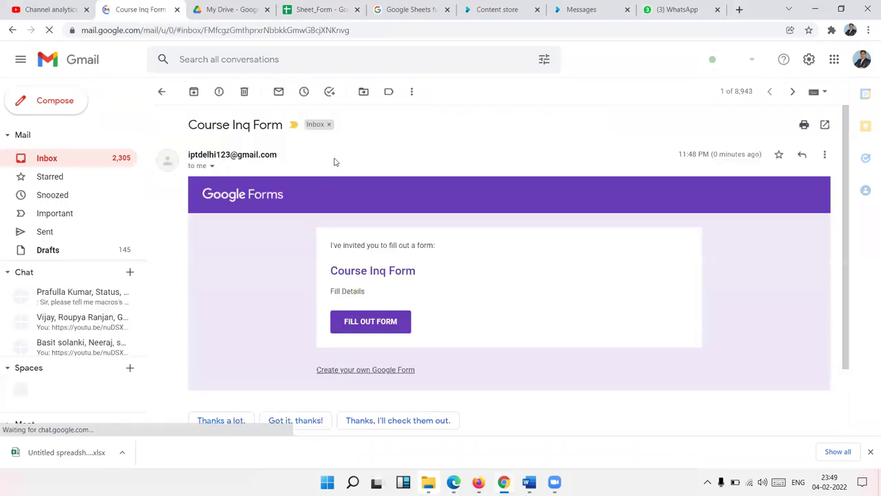
left_click(358, 323)
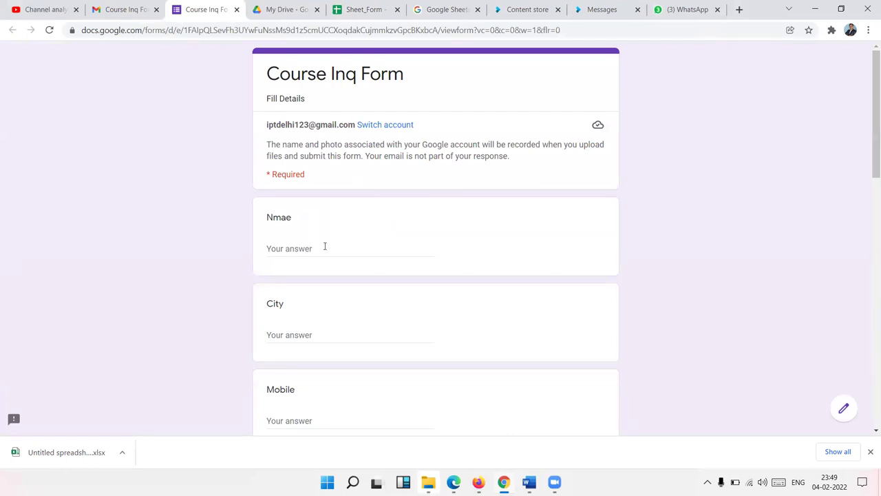
Glance at the linked Sheet_Form spreadsheet, then return to the Course Inq Form.
scroll(324, 246, "down", 10)
scroll(325, 248, "down", 7)
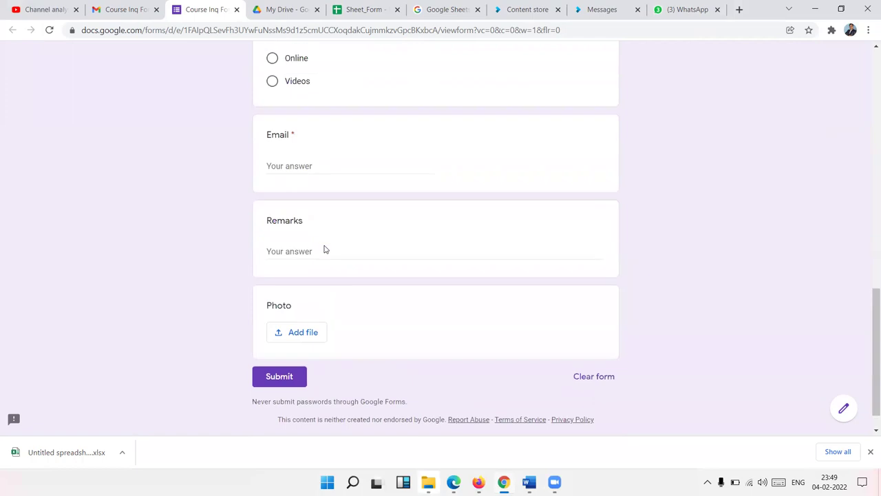
scroll(325, 249, "up", 15)
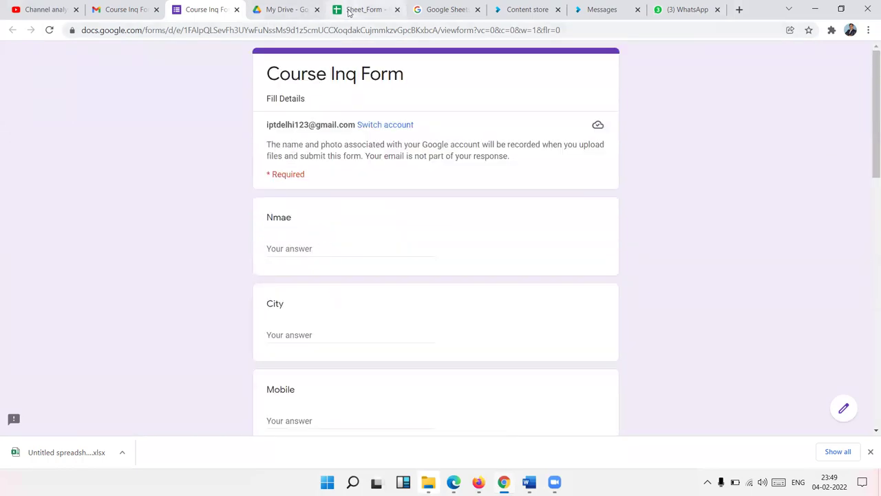
left_click(349, 11)
left_click(209, 9)
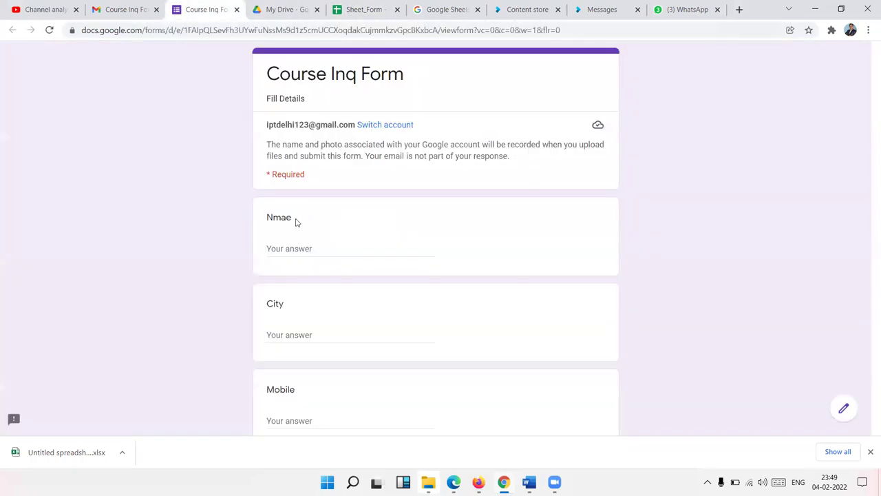
Answer the name, city (Patna) and mobile number questions.
left_click(299, 248)
type("Puja")
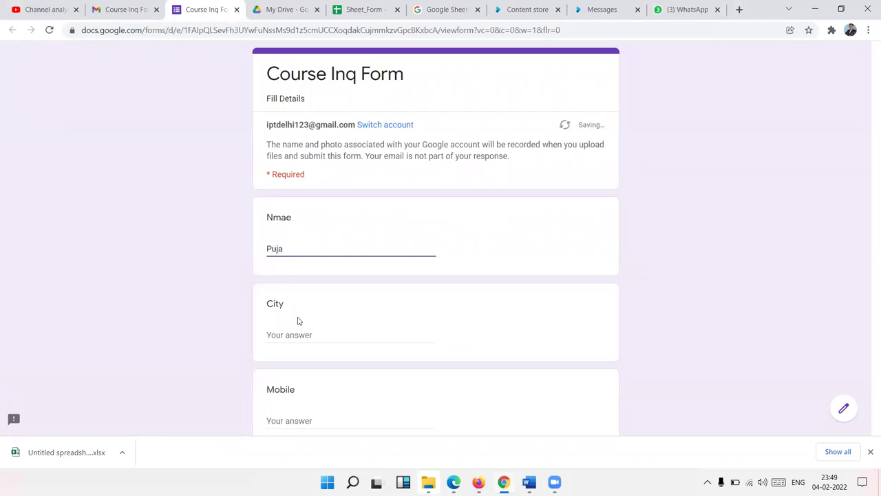
left_click(307, 336)
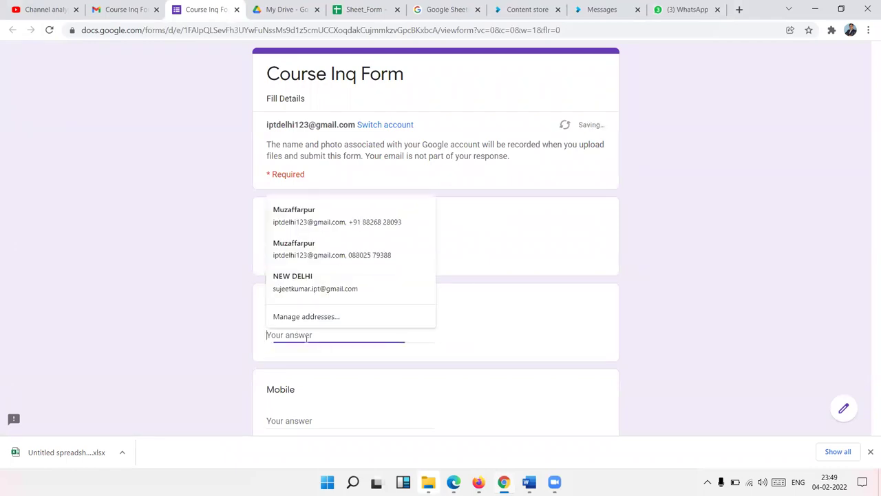
type("Patna")
scroll(308, 351, "down", 3)
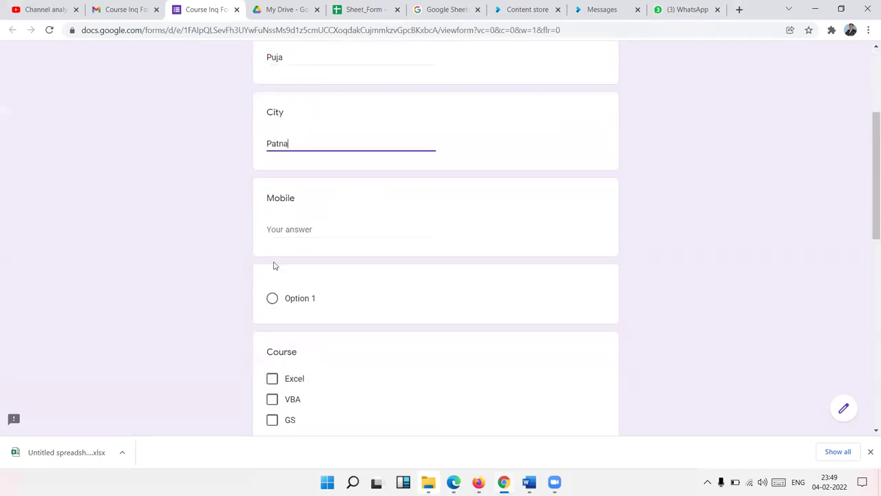
left_click(288, 226)
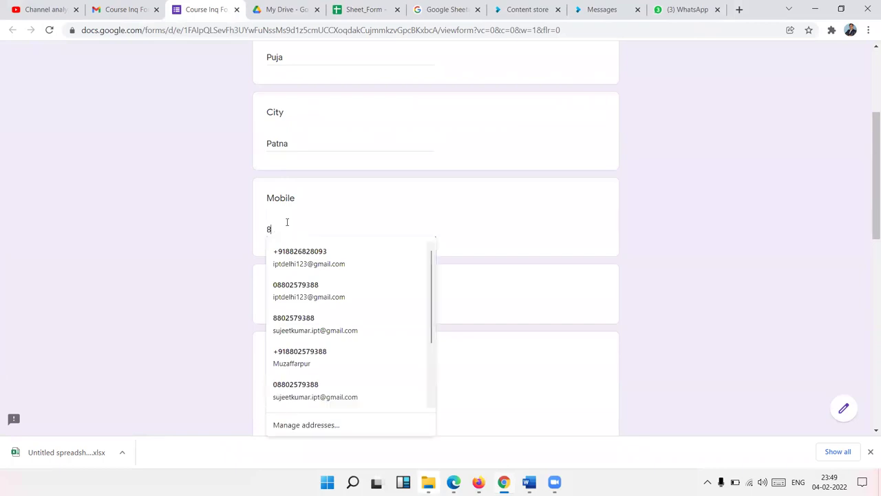
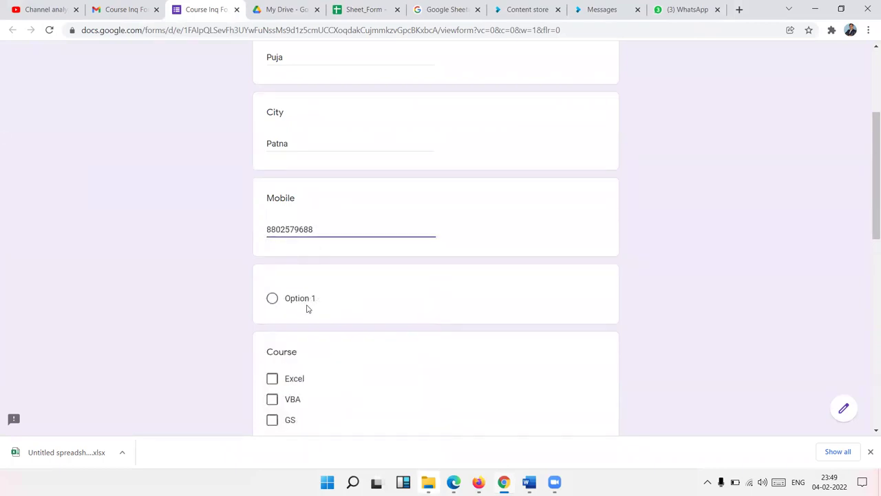
Tick Excel, VBA and GS as courses, choose S-S days and Online mode.
scroll(305, 307, "down", 3)
left_click(272, 191)
left_click(273, 209)
left_click(272, 230)
left_click(274, 311)
scroll(325, 317, "down", 3)
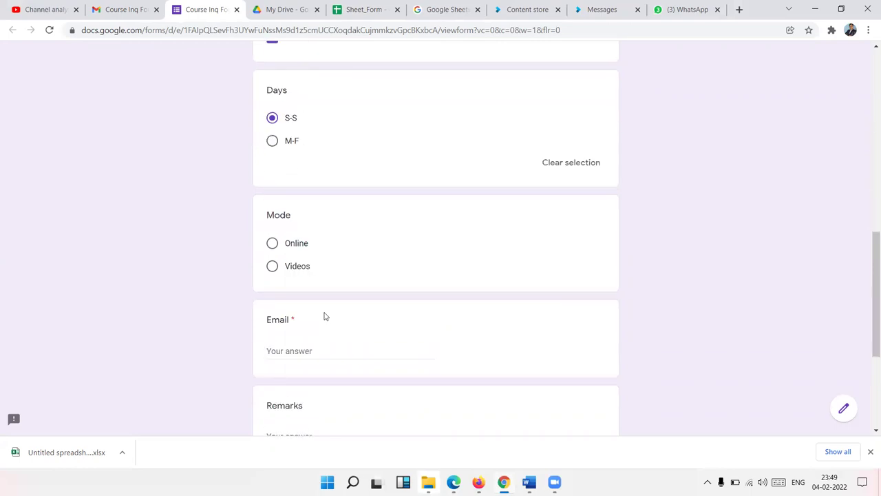
left_click(272, 247)
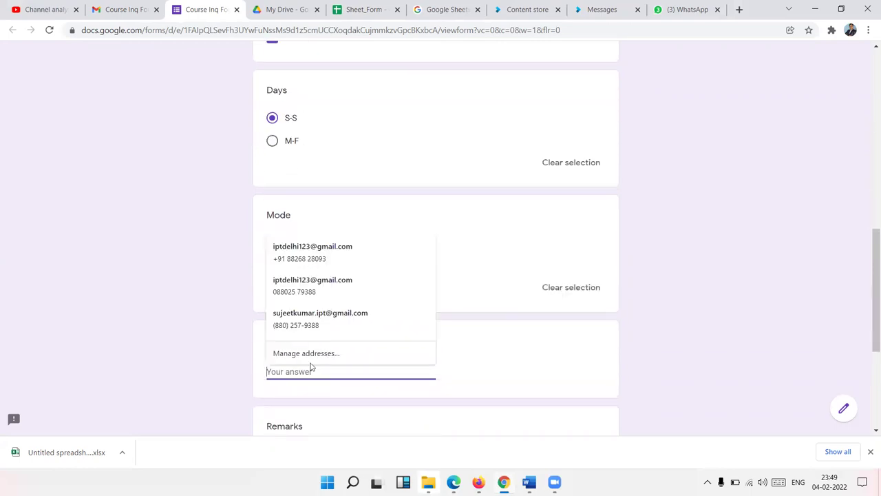
Fill the Email answer from the saved suggestion and move to the Remarks answer.
left_click(309, 291)
scroll(358, 301, "down", 3)
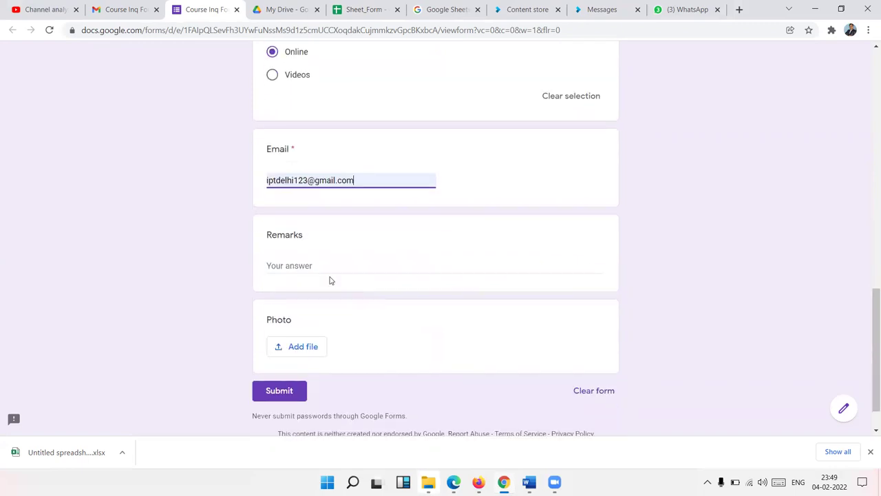
left_click(301, 260)
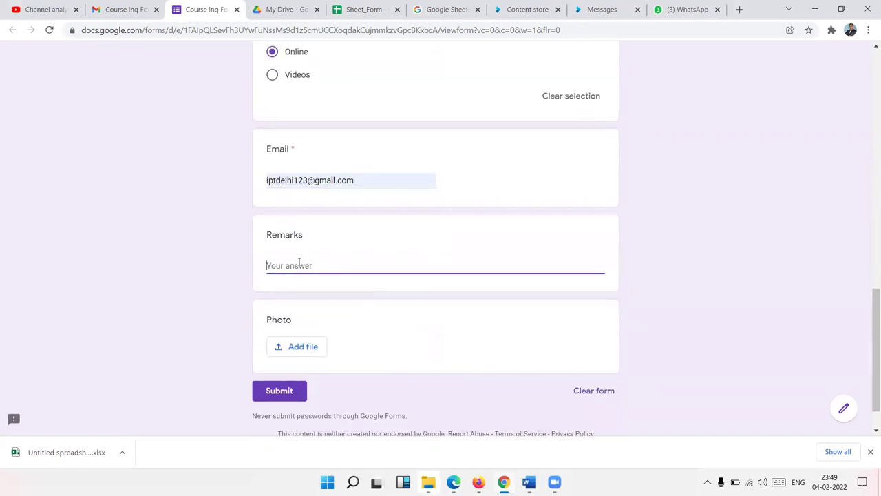
Enter remark 'a', upload sona.png as the Photo answer, and submit the form.
type("asp")
left_click(315, 344)
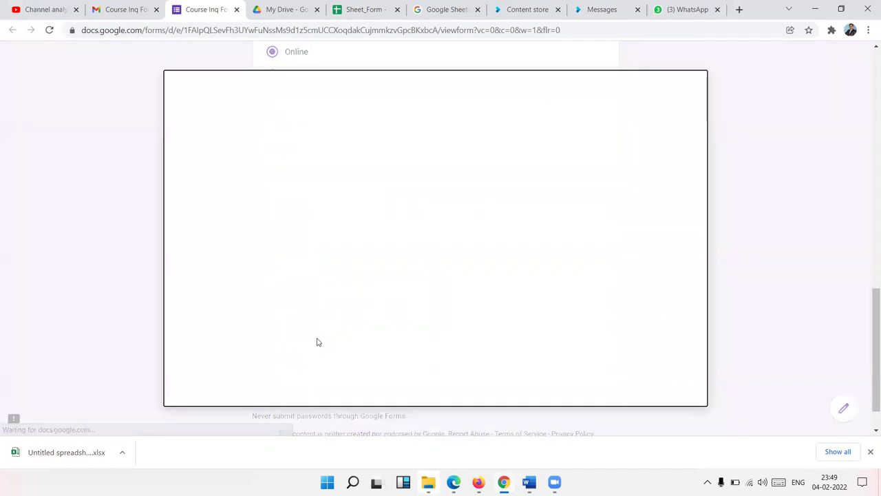
left_click(405, 253)
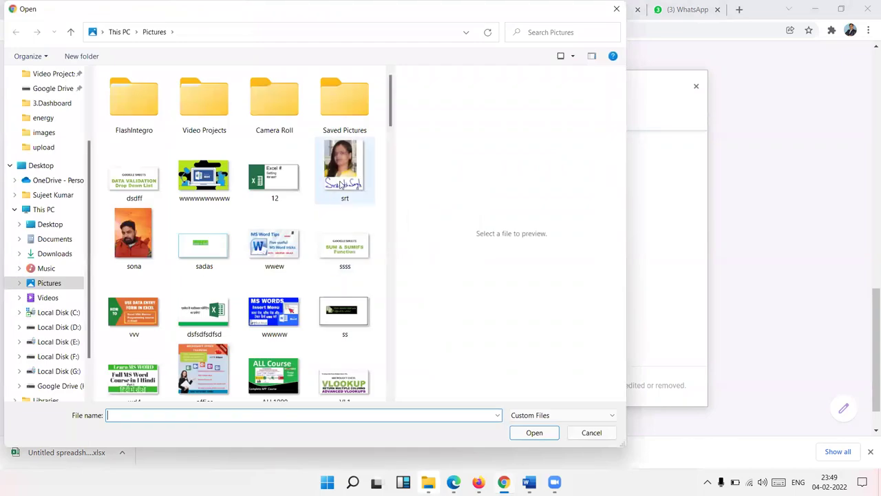
left_click(157, 239)
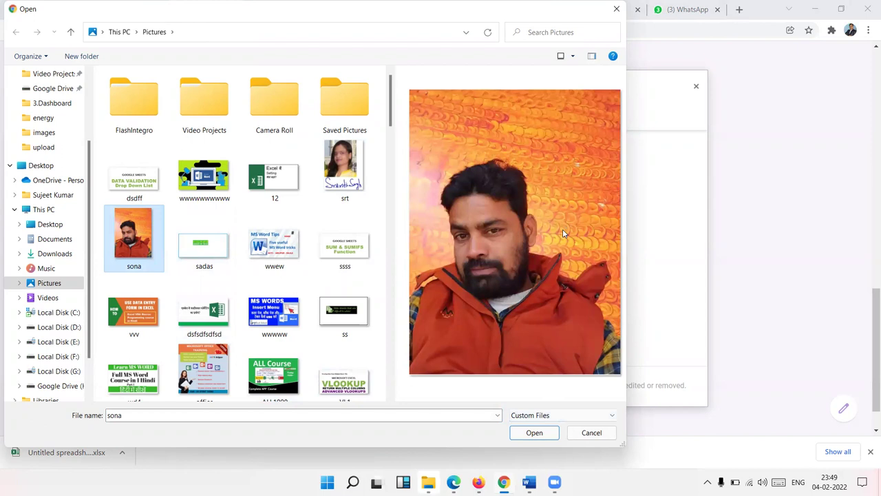
key("Return")
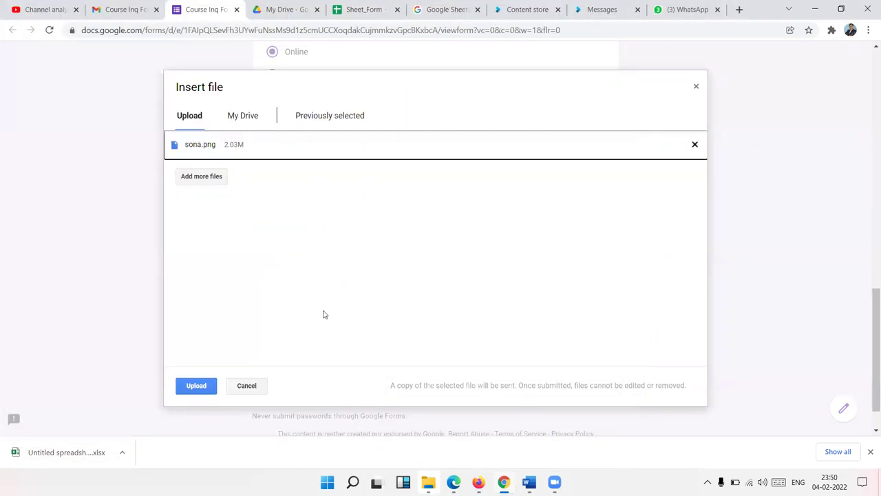
left_click(200, 386)
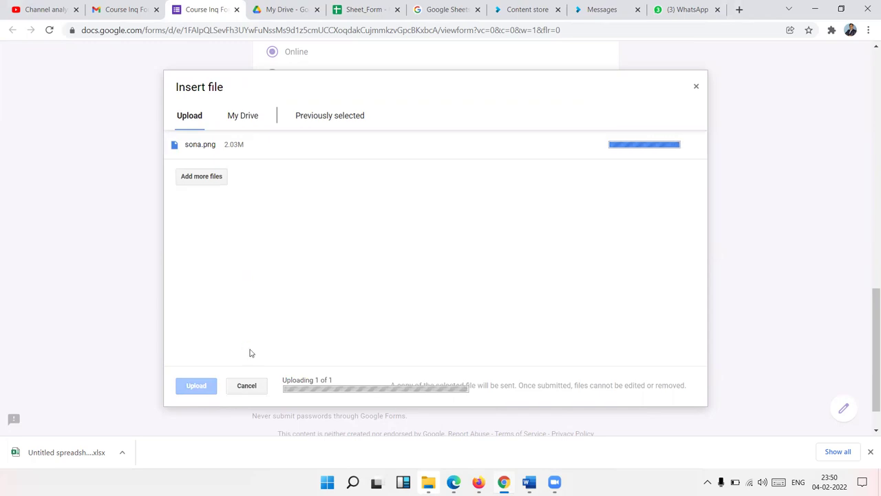
left_click(279, 396)
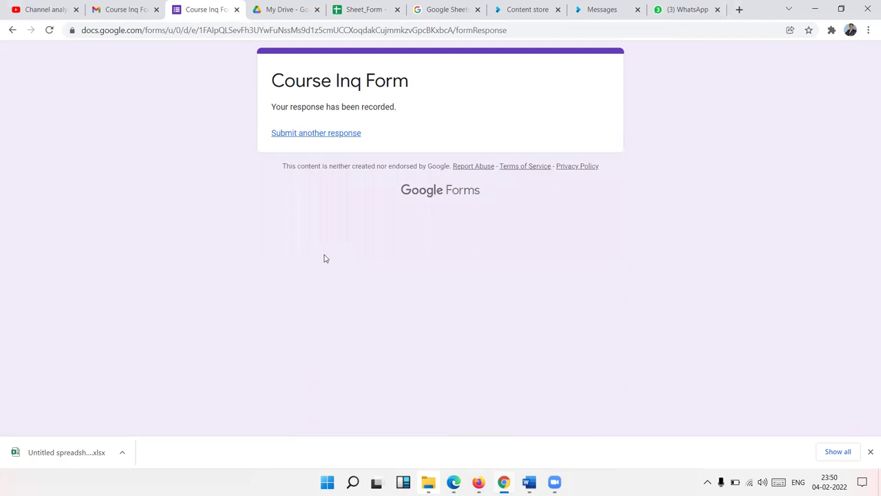
Close the submitted form tab, switch to the Gmail inbox, and reload it twice.
left_click(236, 8)
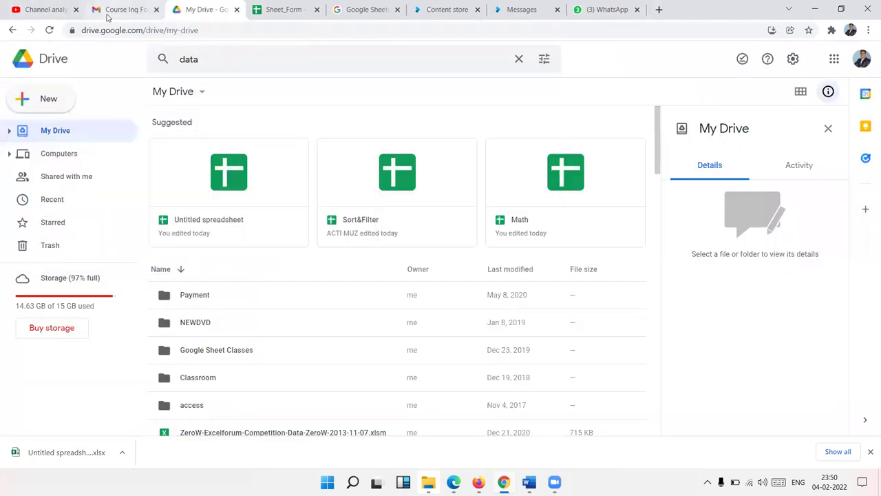
left_click(110, 13)
left_click(83, 162)
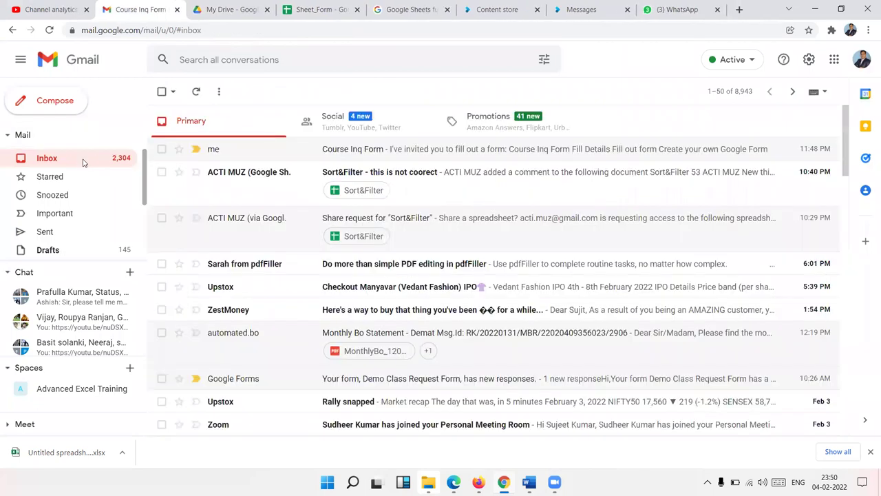
left_click(48, 30)
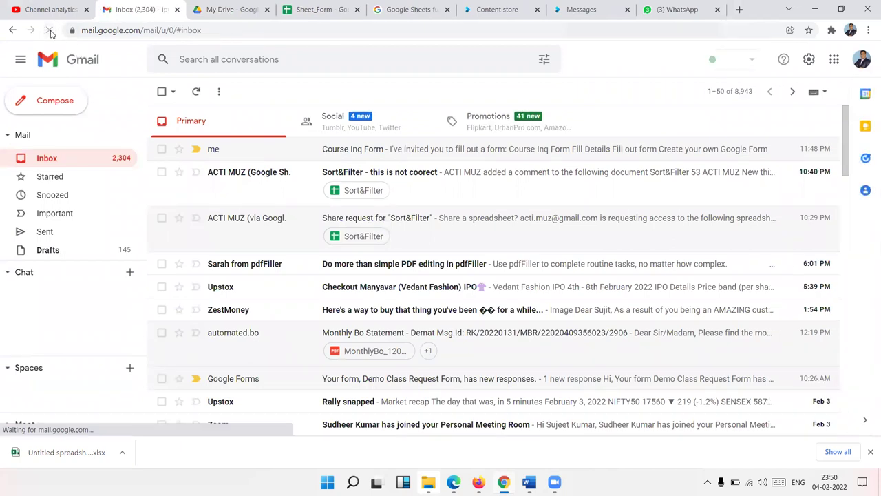
left_click(49, 31)
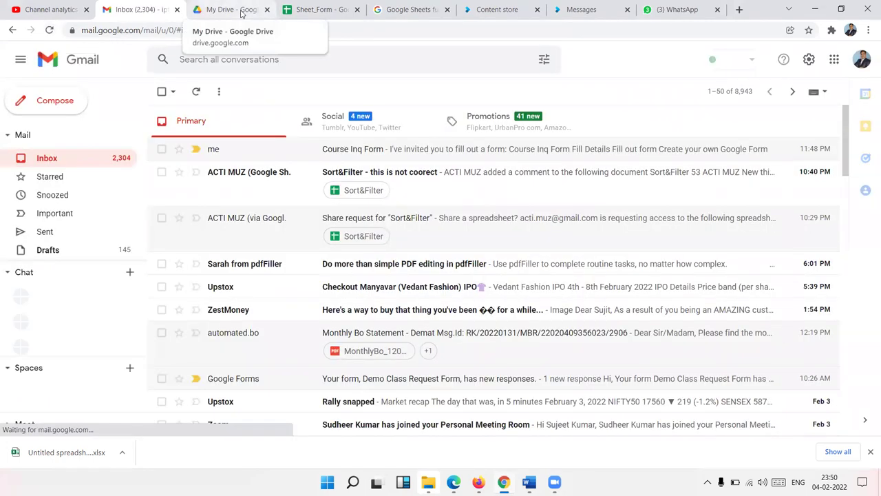
In Sheet_Form, move across row 2 from the timestamp to the Photo link; dismiss the Tools menu.
left_click(316, 14)
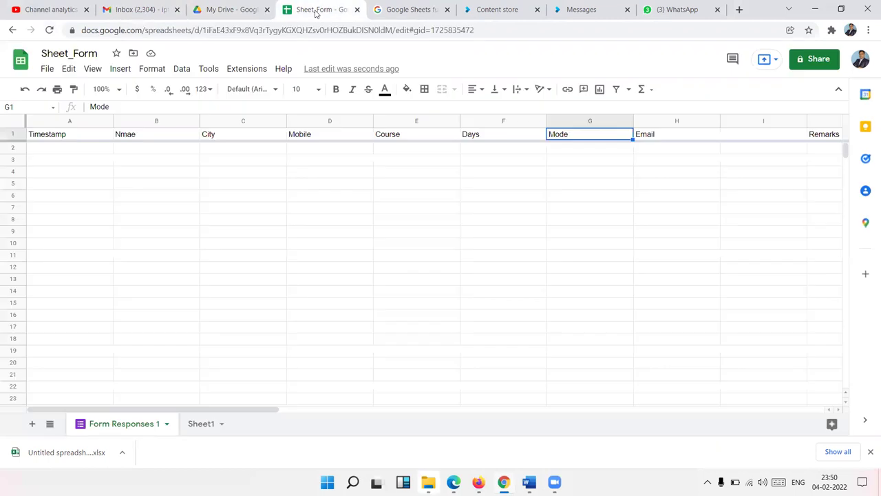
left_click(59, 150)
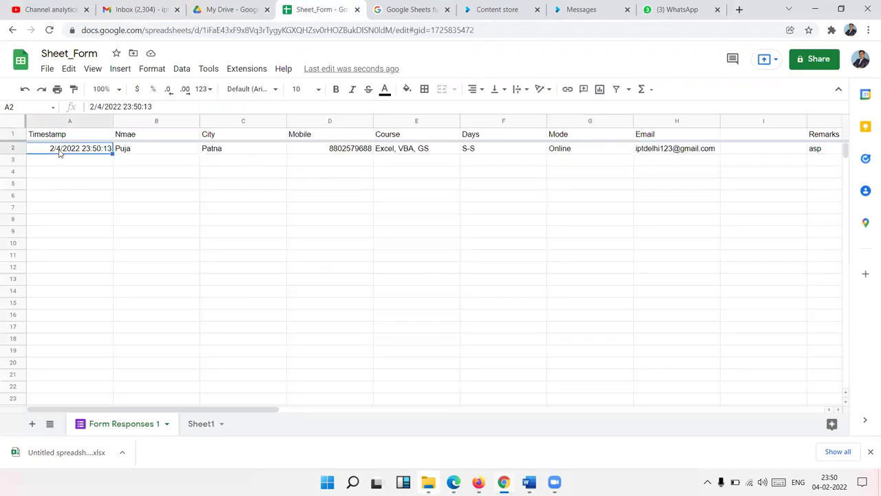
key("Right")
key("Right")
key("Right")
key("Right")
key("Right")
key("Right")
key("Right")
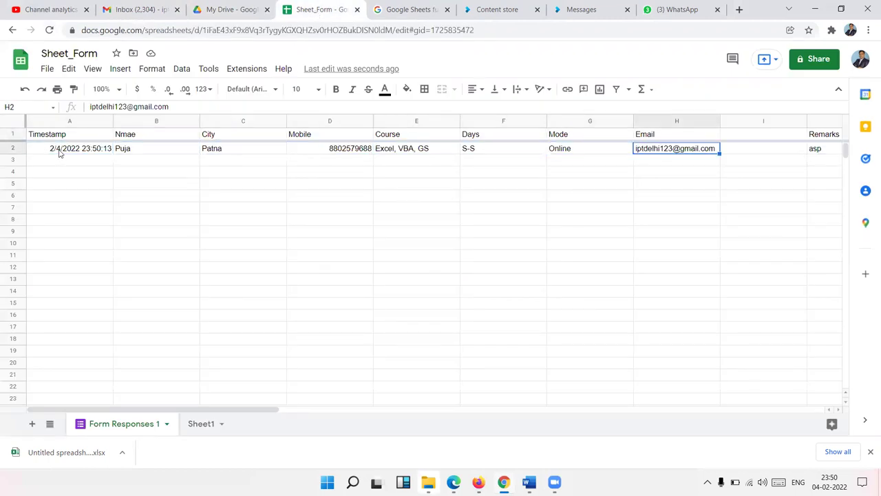
key("Right")
key("Right")
key("Right")
key("Right")
key("Right")
key("Right")
key("Right")
key("Right")
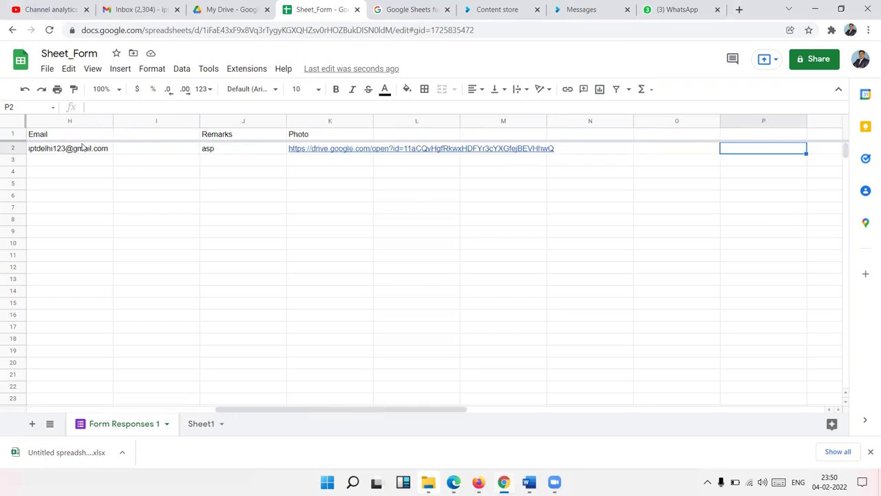
left_click(201, 72)
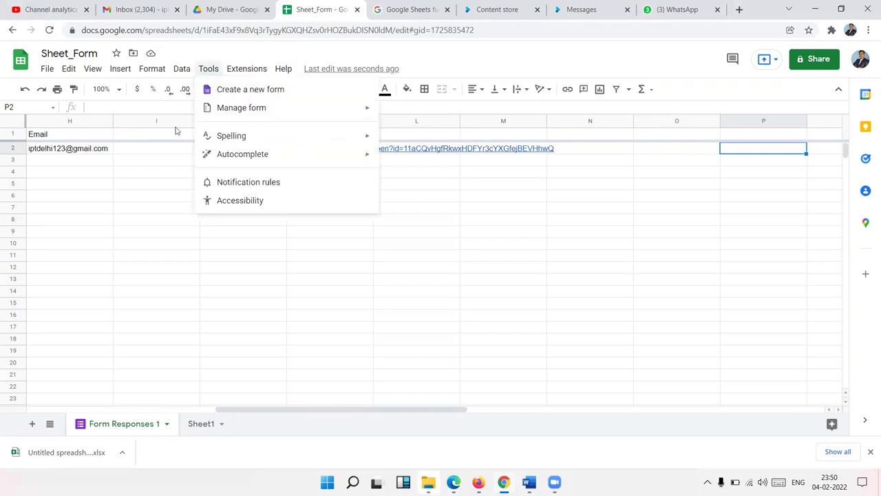
mouse_move(242, 154)
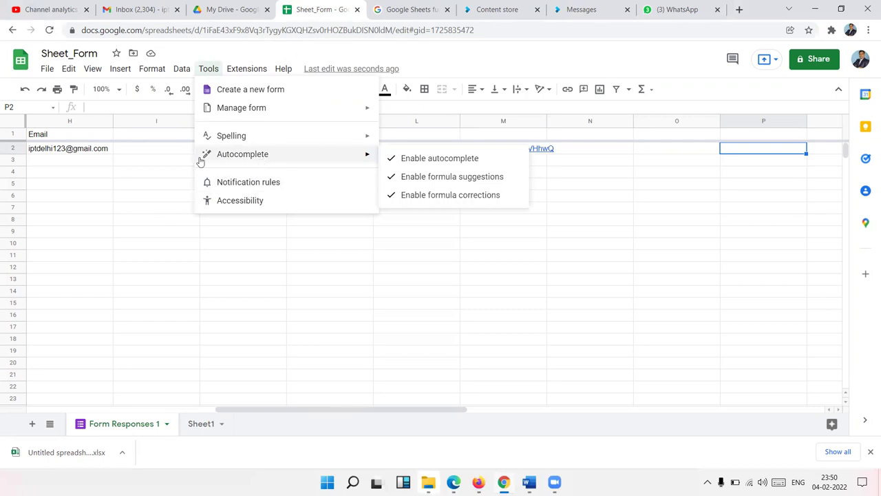
left_click(110, 183)
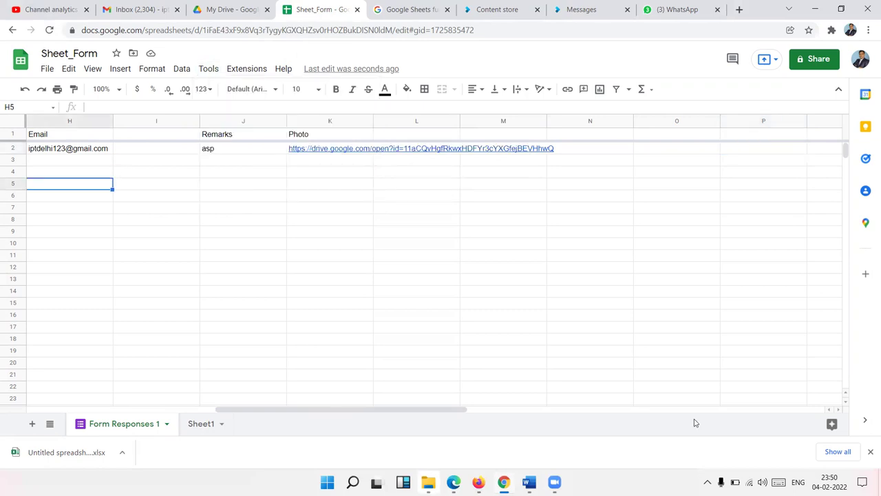